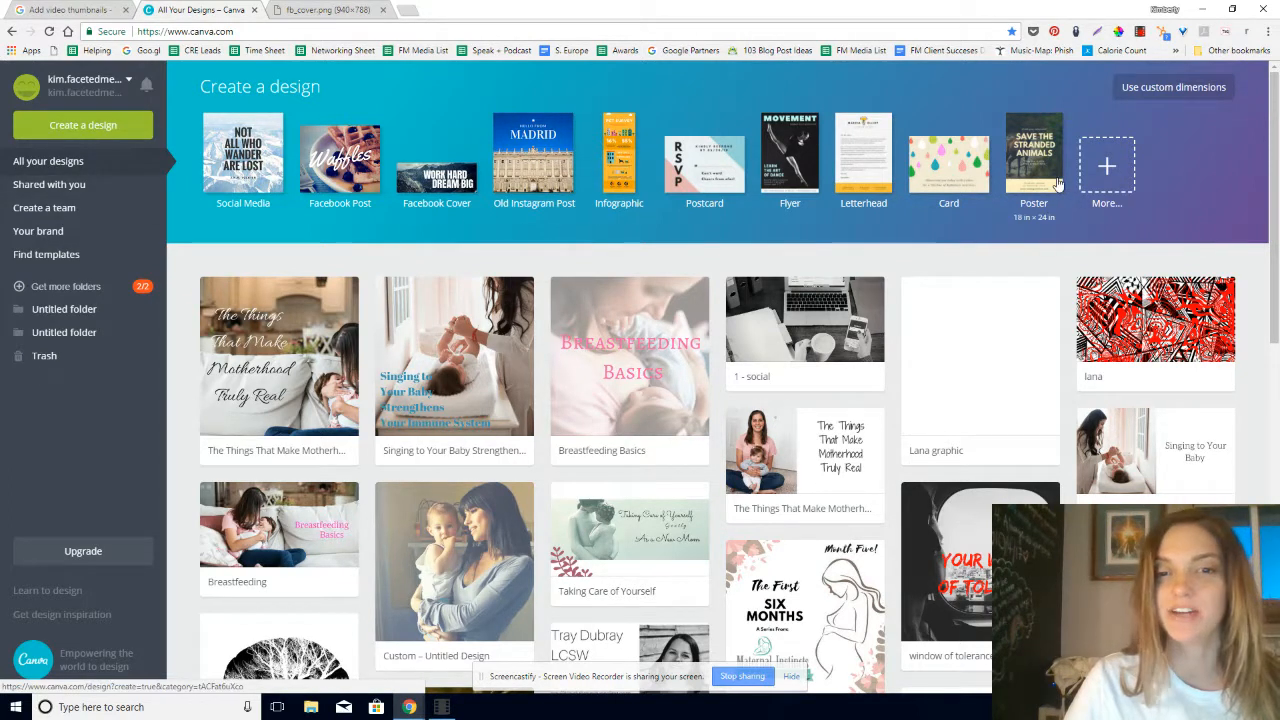
# - Create a new design with custom dimensions of 450 × 450 px
pyautogui.click(1104, 176)
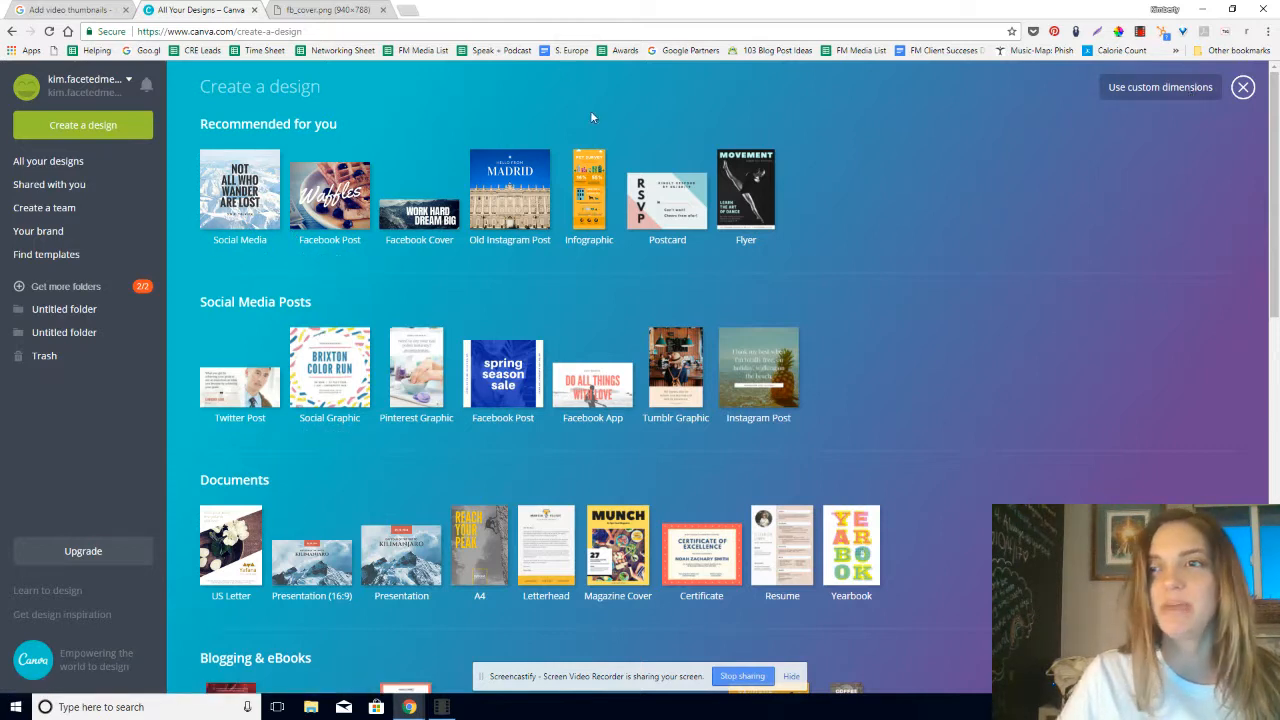
pyautogui.click(597, 164)
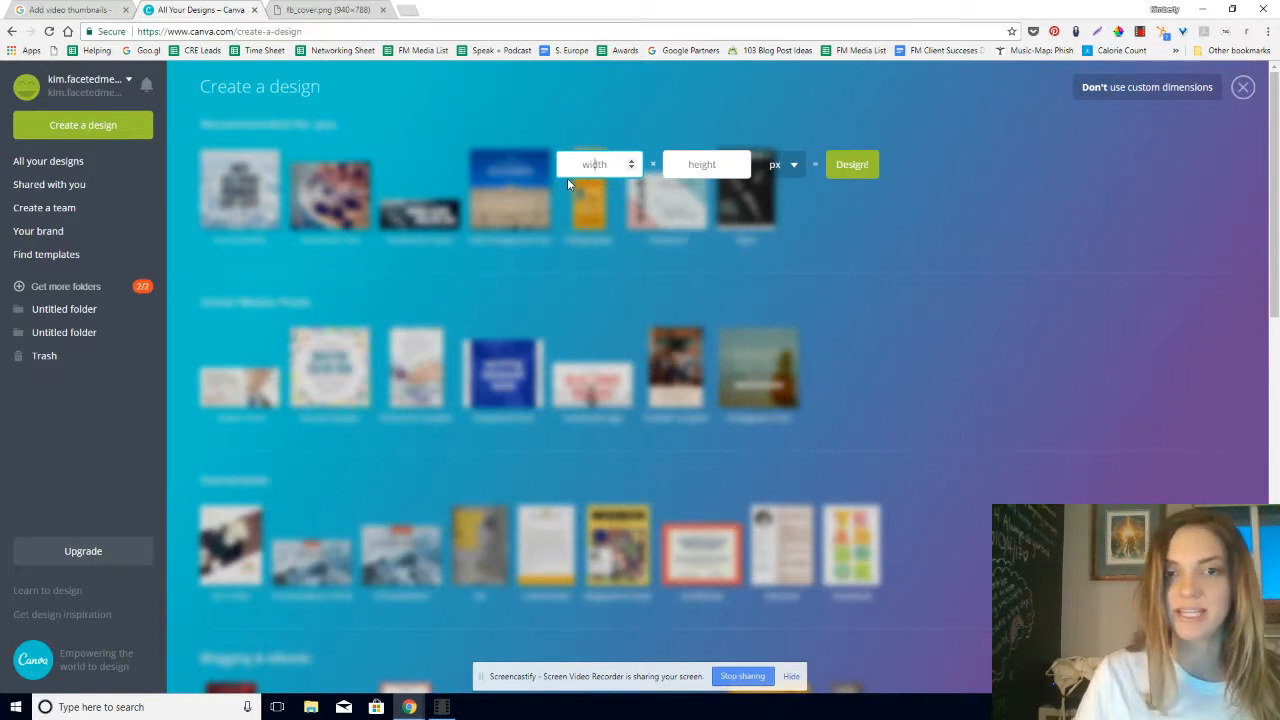
pyautogui.press('Tab')
pyautogui.write('600')
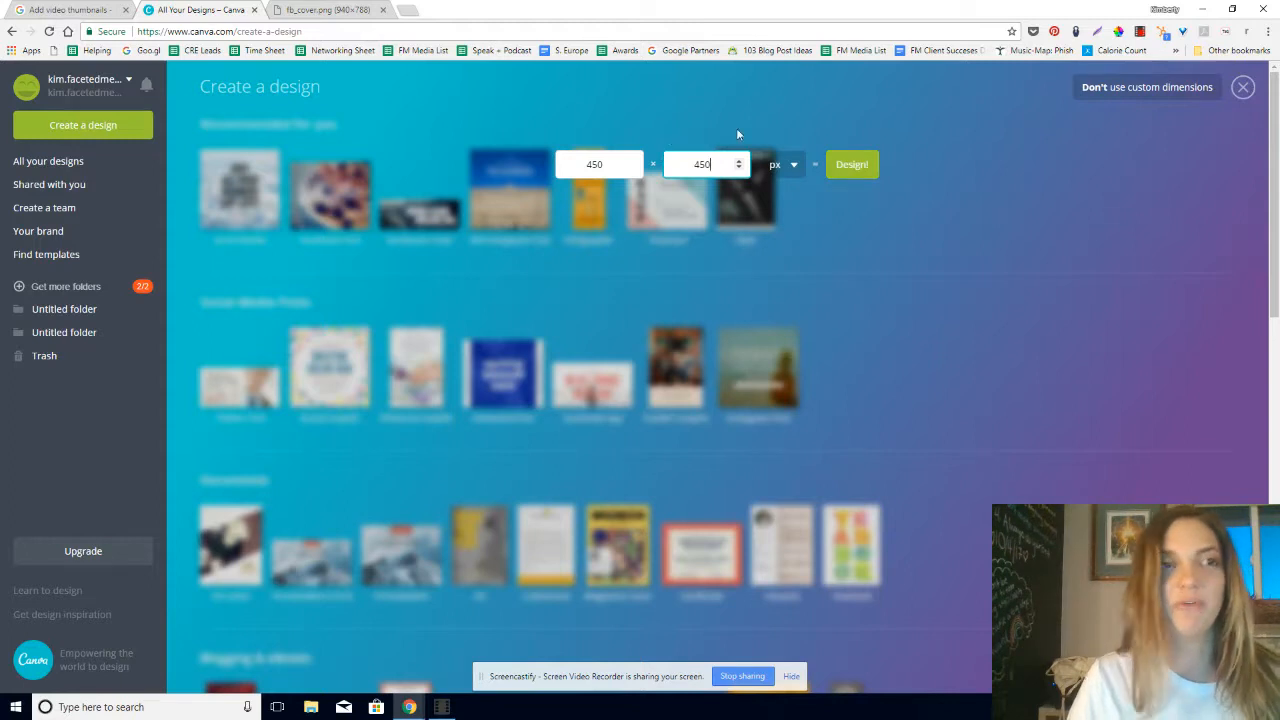
pyautogui.click(869, 170)
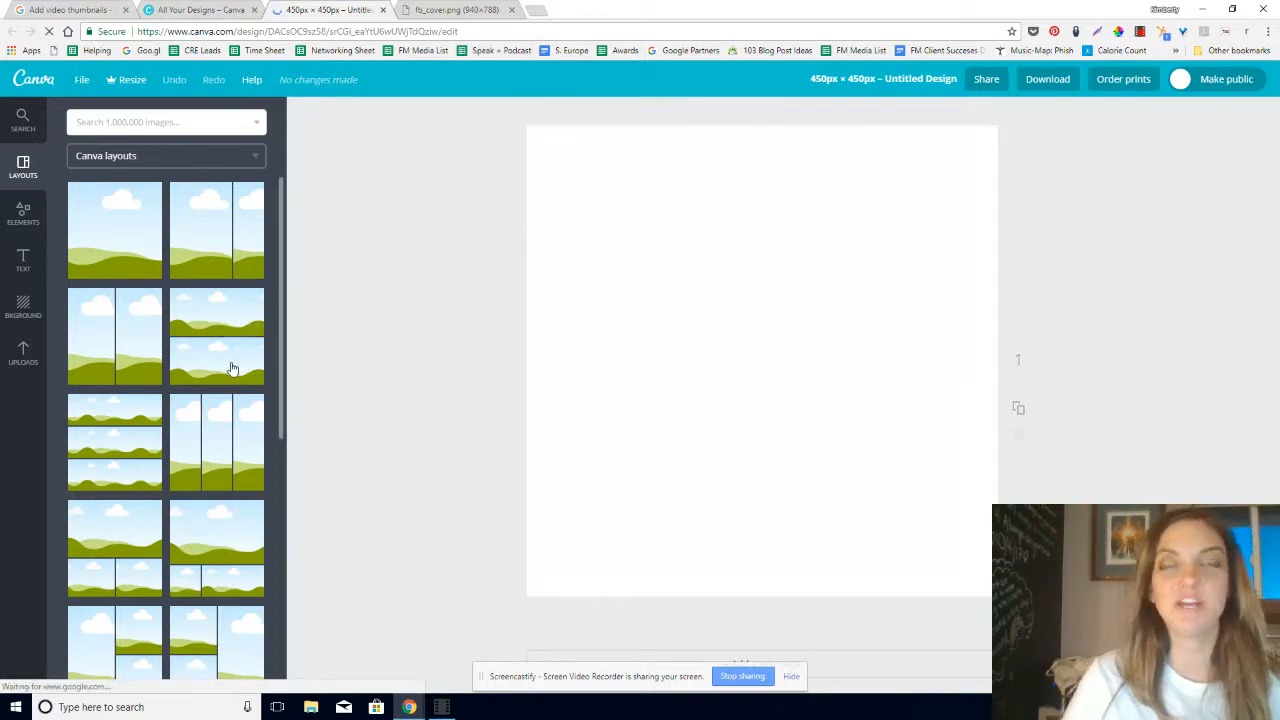
# - Place the uploaded black-and-white striped geometric pattern on the canvas, scale it past the full width and center it
pyautogui.click(23, 354)
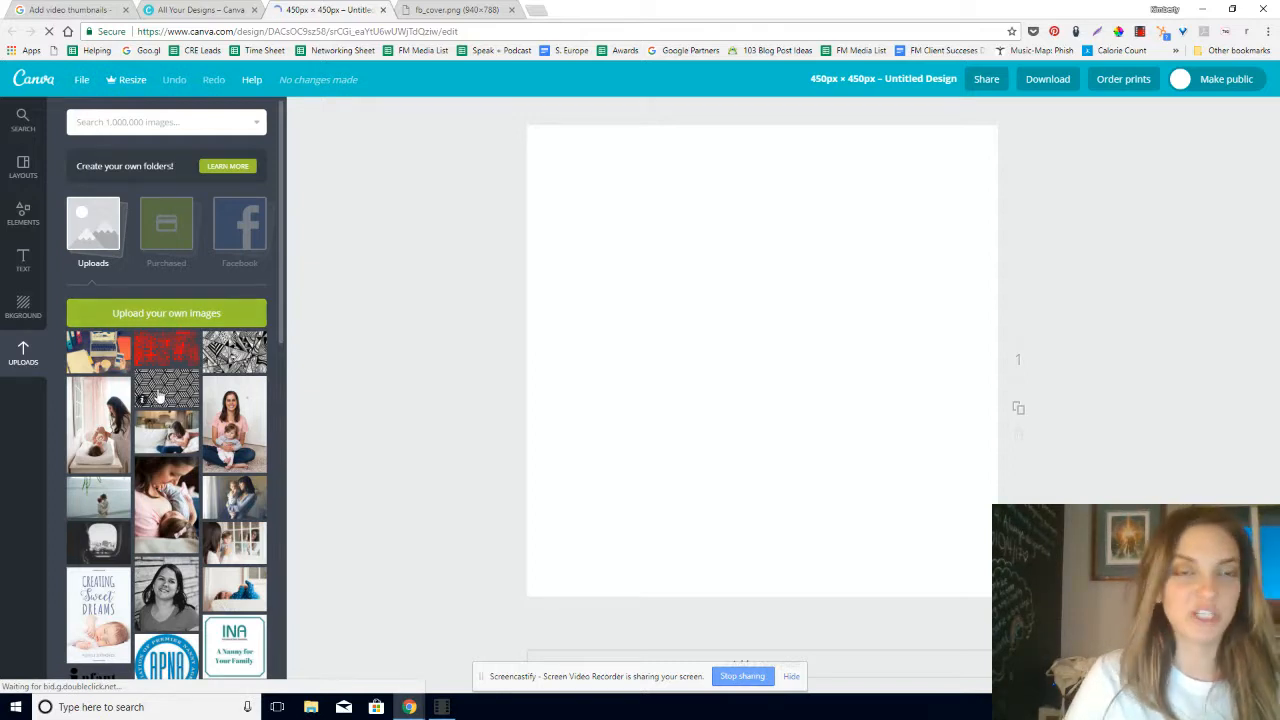
pyautogui.moveTo(158, 397); pyautogui.dragTo(760, 310)
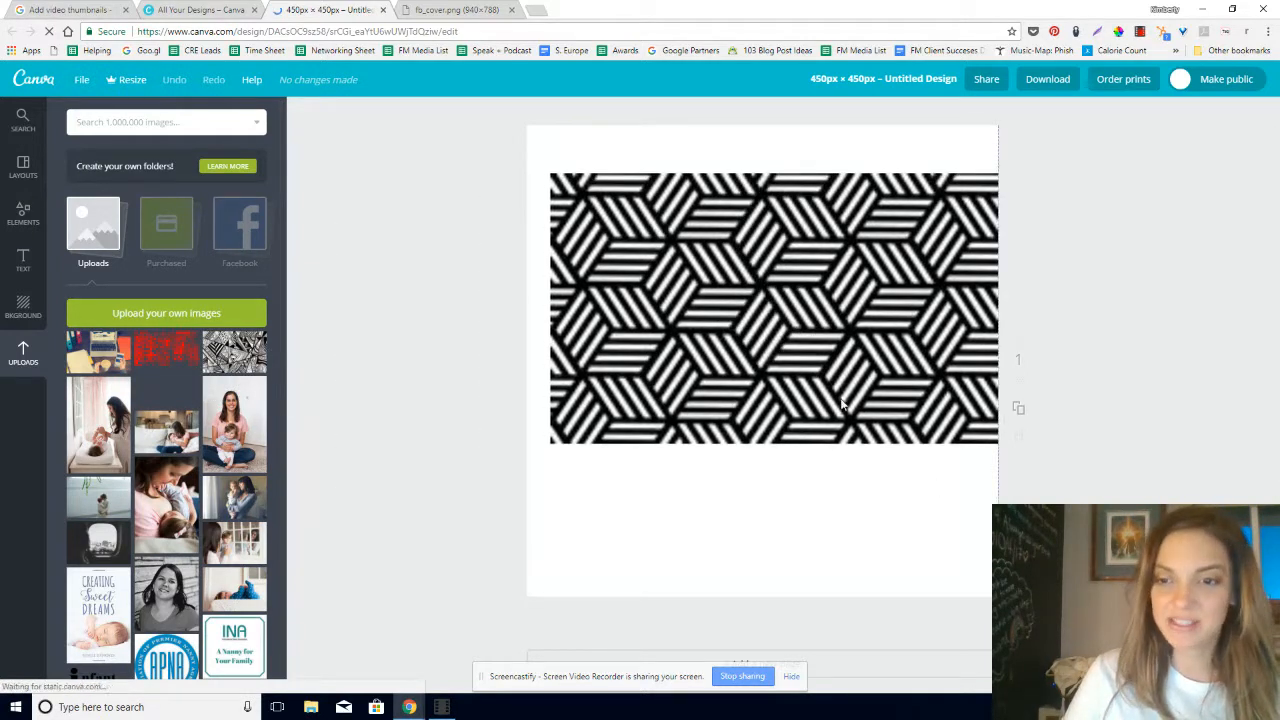
pyautogui.moveTo(551, 440); pyautogui.dragTo(325, 577)
pyautogui.moveTo(737, 358); pyautogui.dragTo(769, 332)
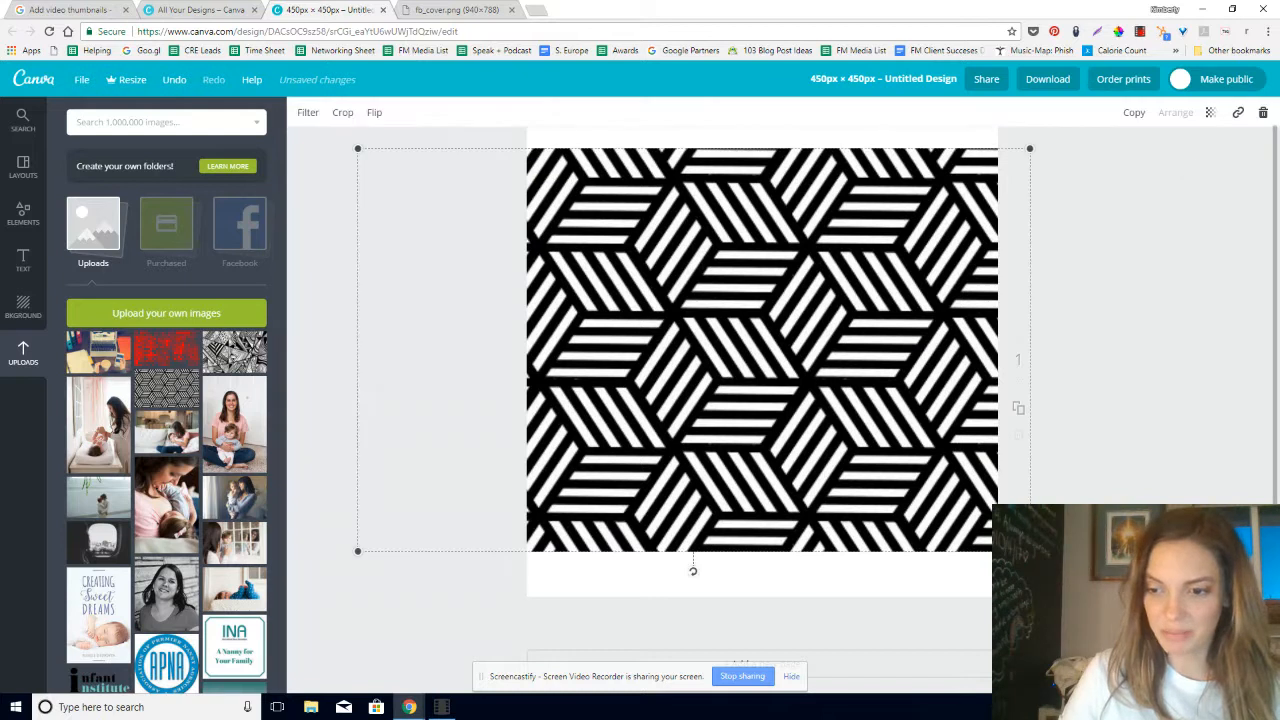
pyautogui.moveTo(1029, 551); pyautogui.dragTo(963, 511)
pyautogui.moveTo(689, 314); pyautogui.dragTo(756, 311)
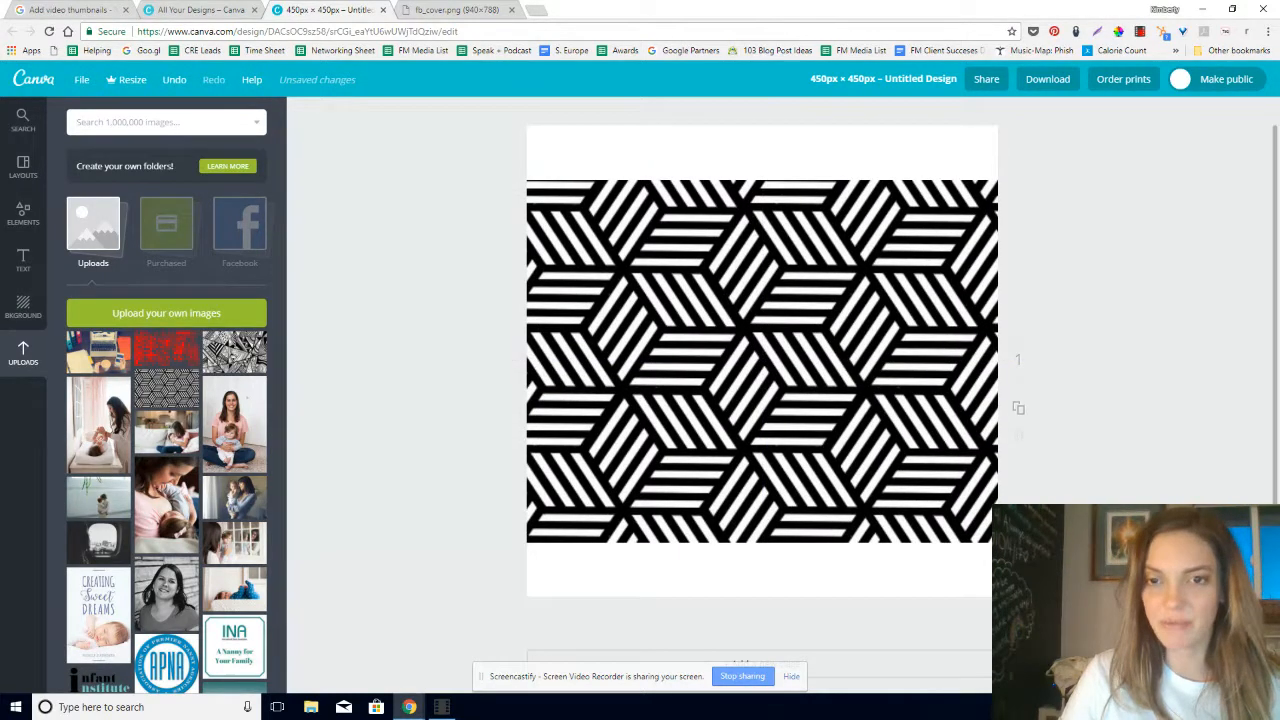
# - Overlay the uploaded red swirl pattern on the striped pattern, enlarge it beyond the canvas width and center it
pyautogui.moveTo(160, 355); pyautogui.dragTo(708, 380)
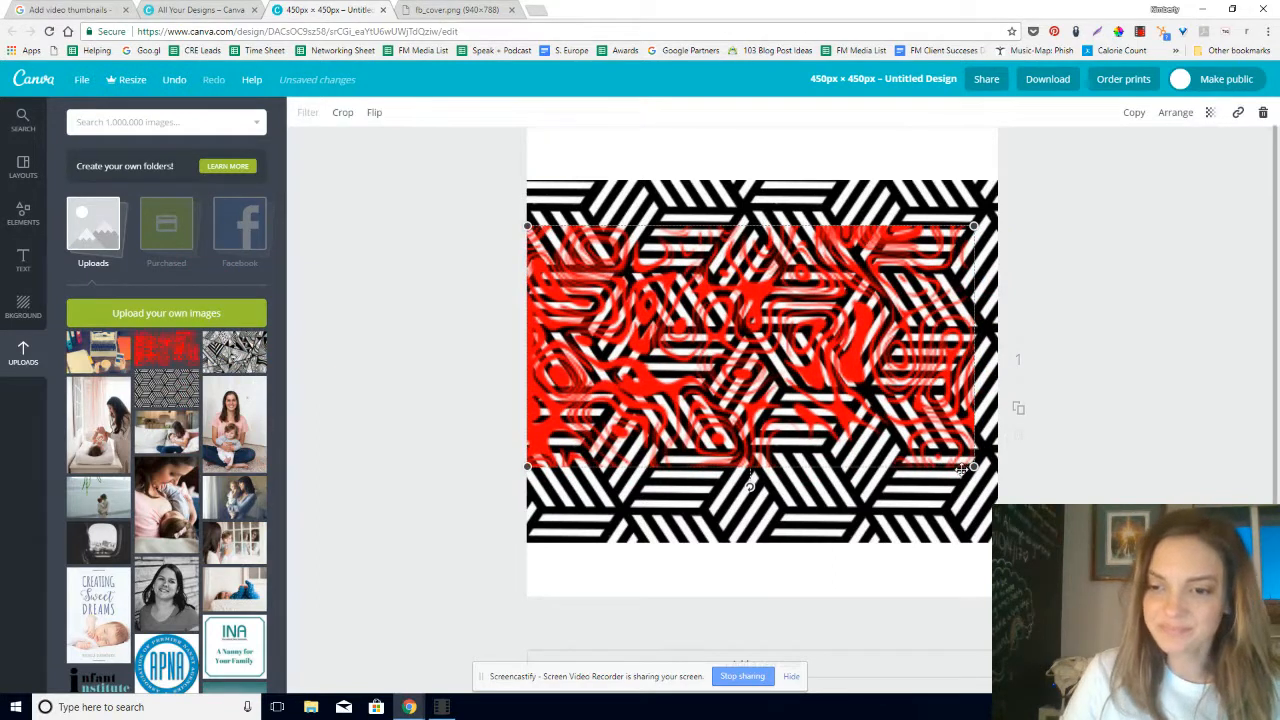
pyautogui.moveTo(987, 478); pyautogui.dragTo(1136, 554)
pyautogui.moveTo(815, 384); pyautogui.dragTo(766, 366)
pyautogui.click(1126, 169)
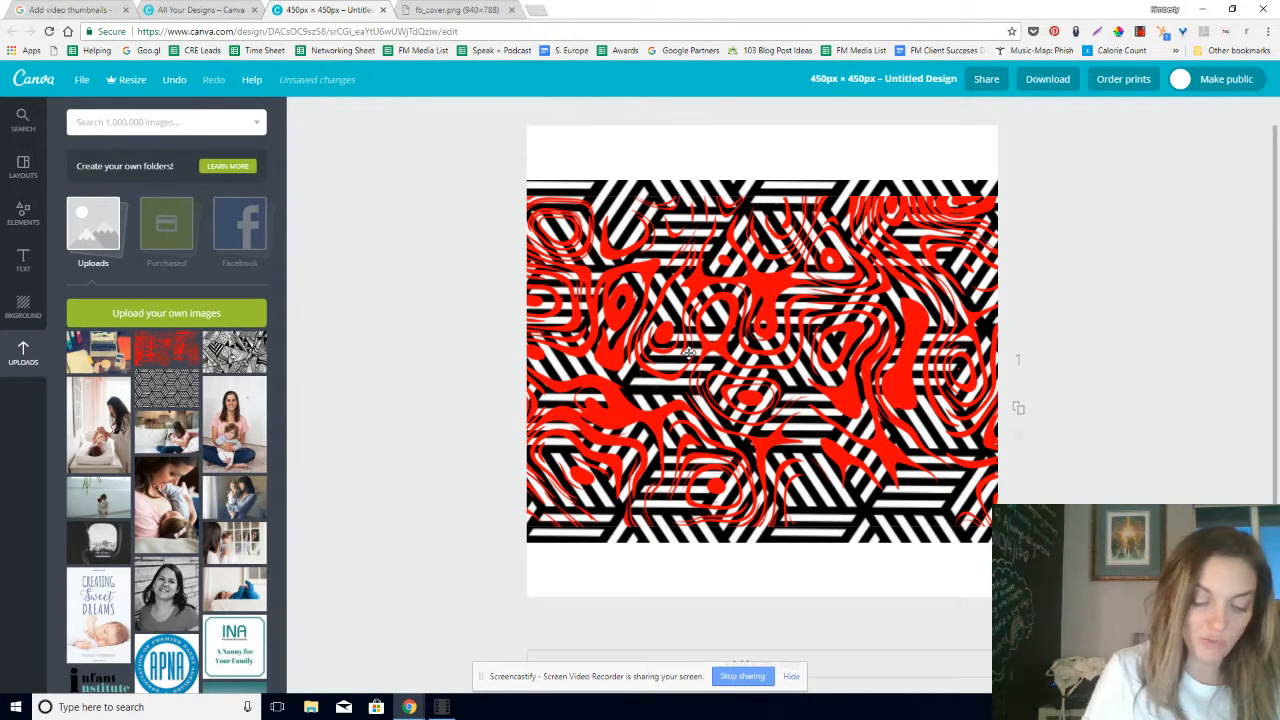
pyautogui.click(23, 260)
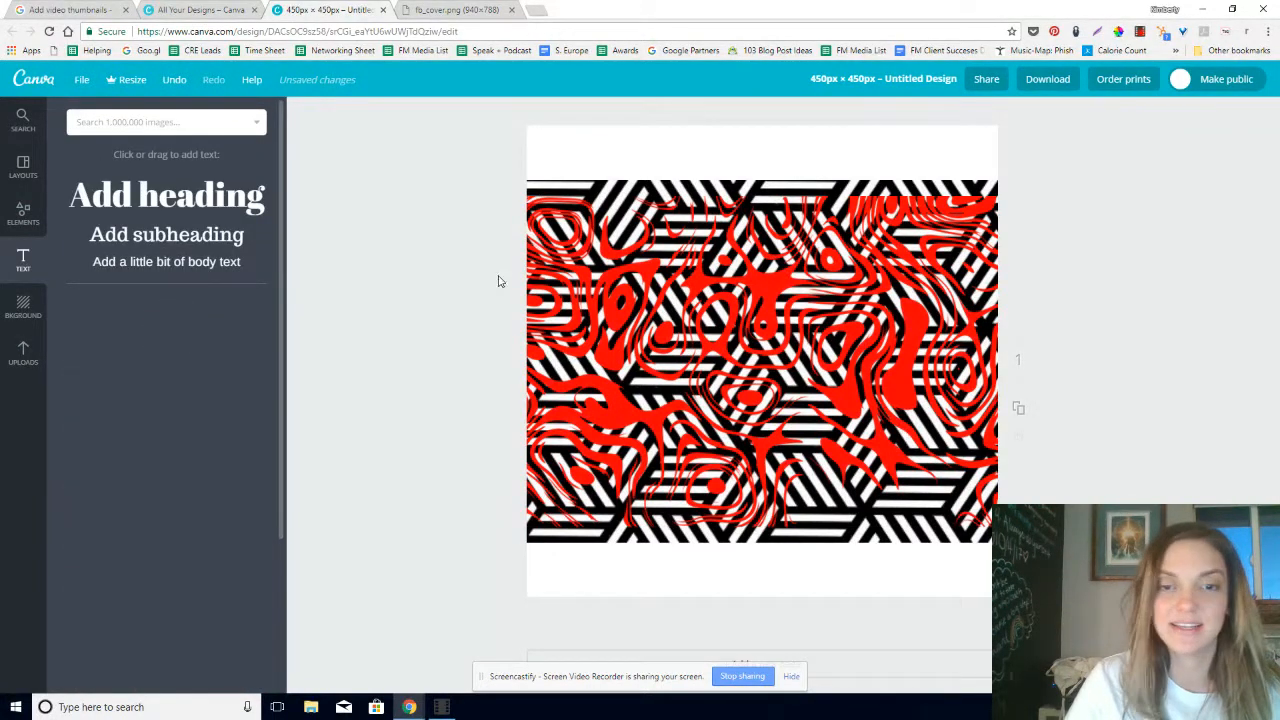
pyautogui.click(187, 199)
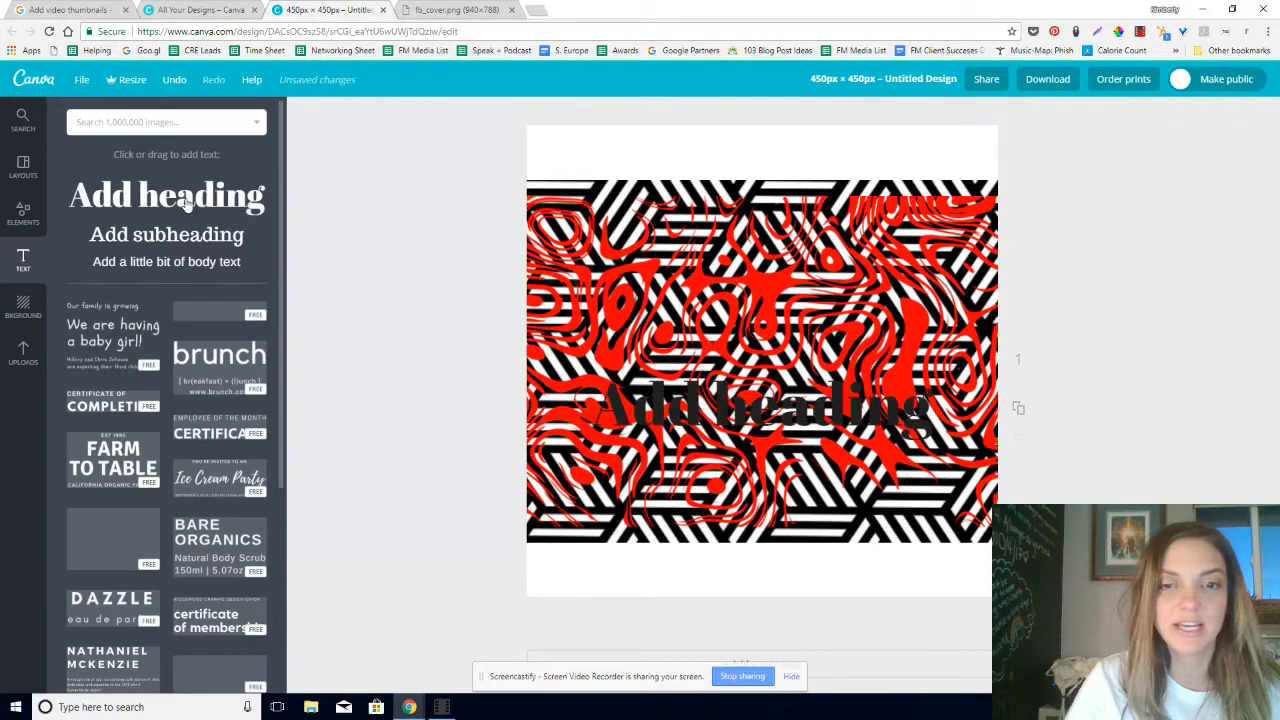
pyautogui.click(865, 400)
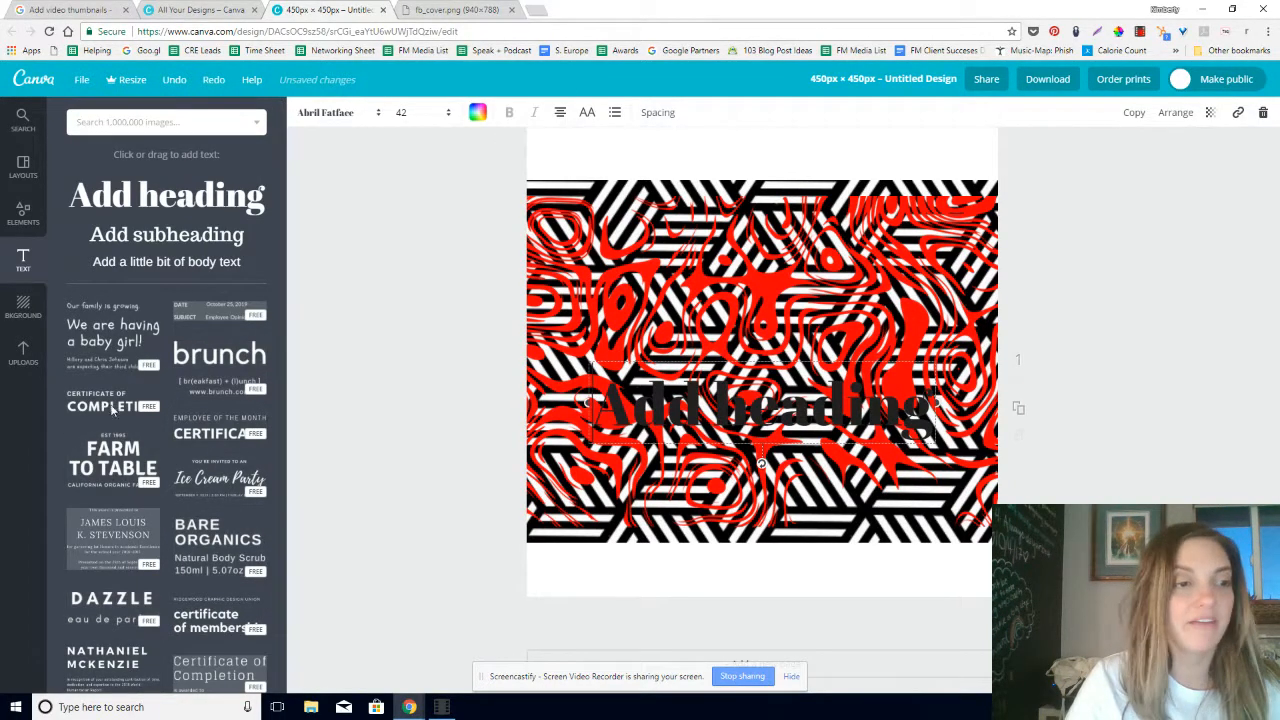
pyautogui.press('Escape')
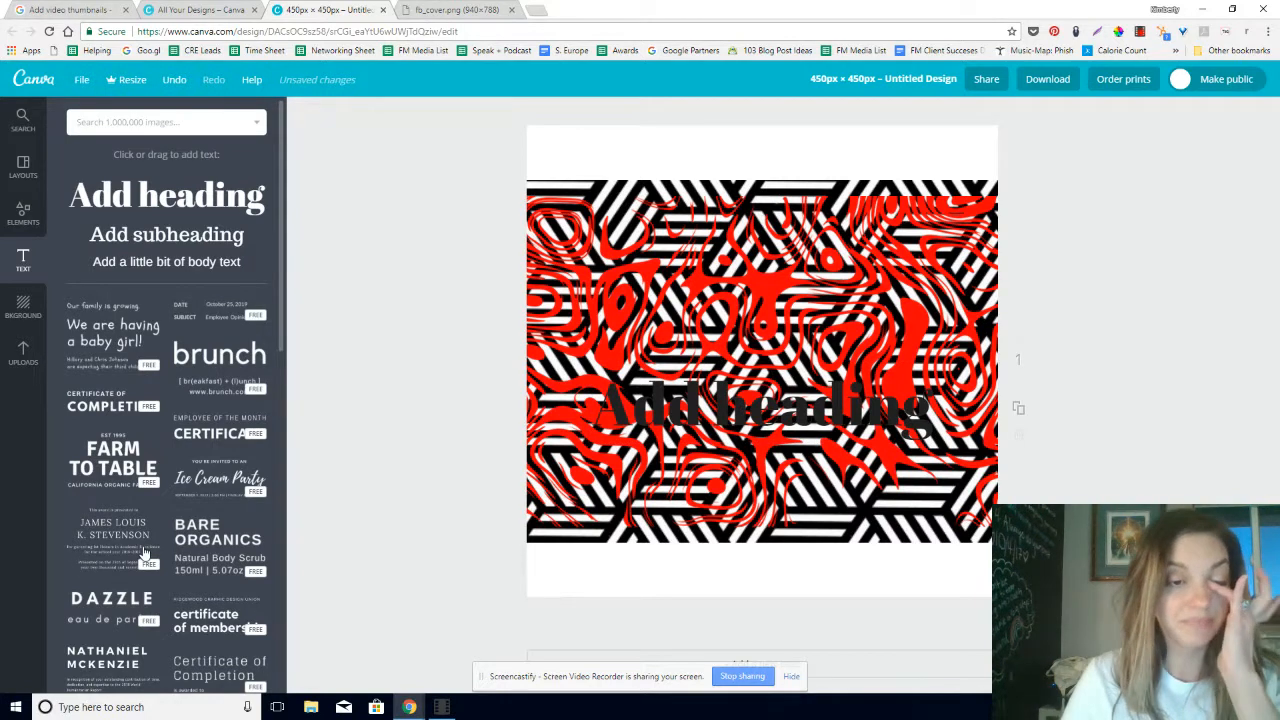
pyautogui.hotkey('ctrl', 'z')
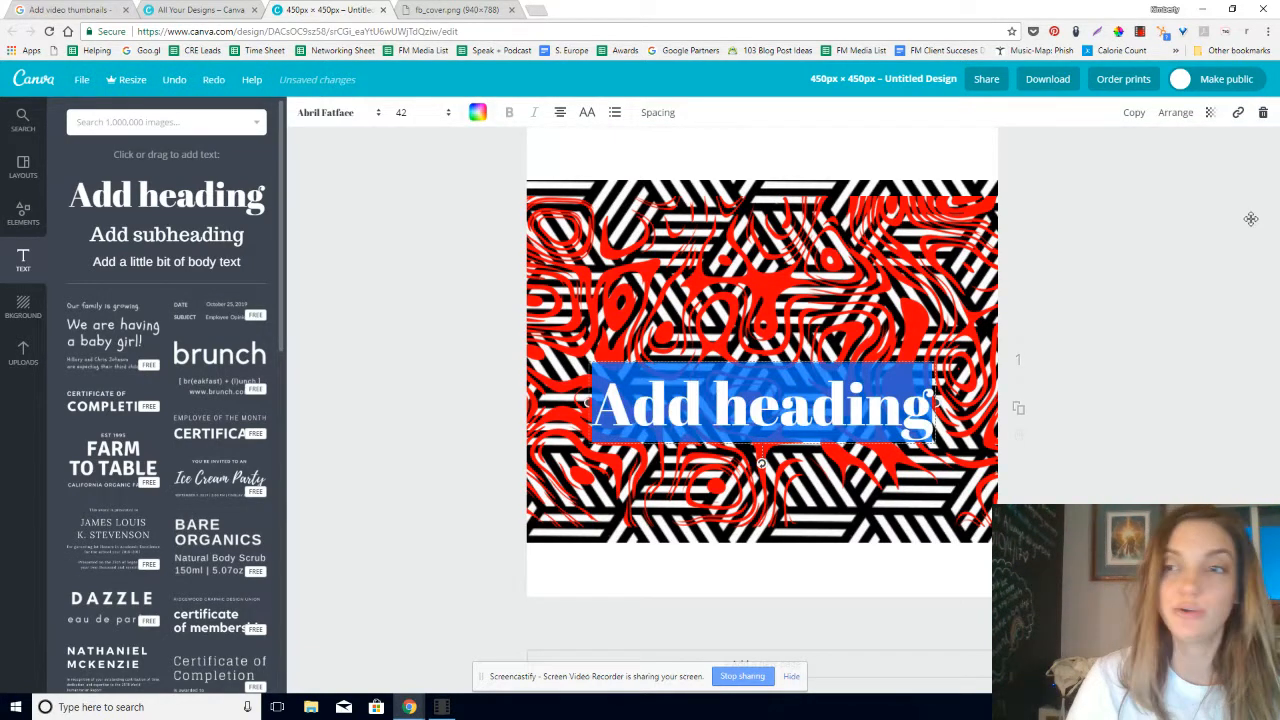
pyautogui.click(1265, 115)
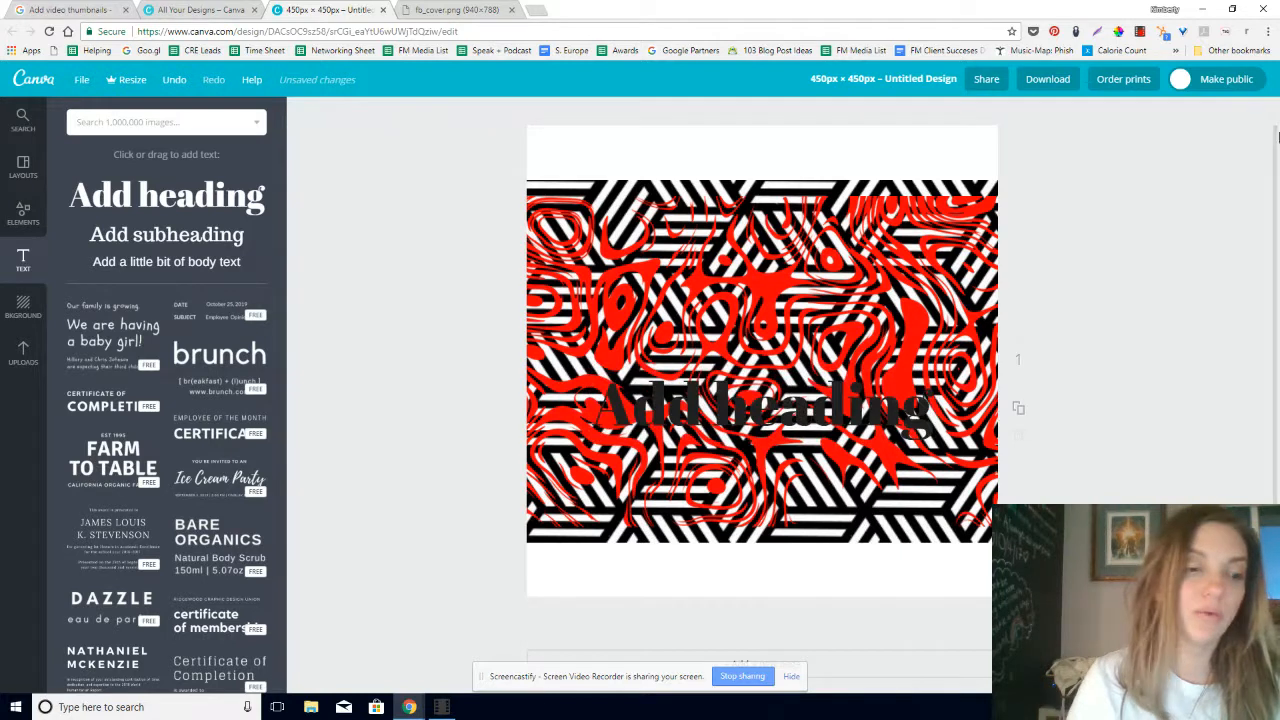
pyautogui.hotkey('ctrl', 'z')
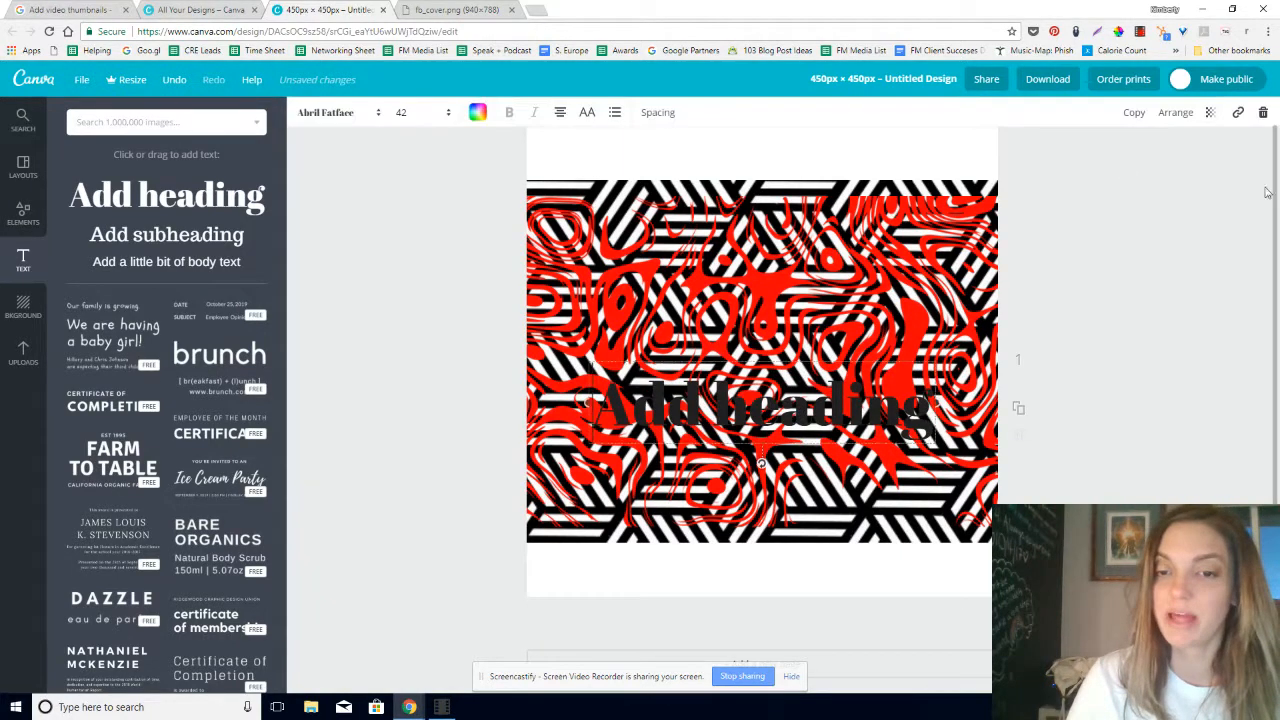
pyautogui.click(1265, 117)
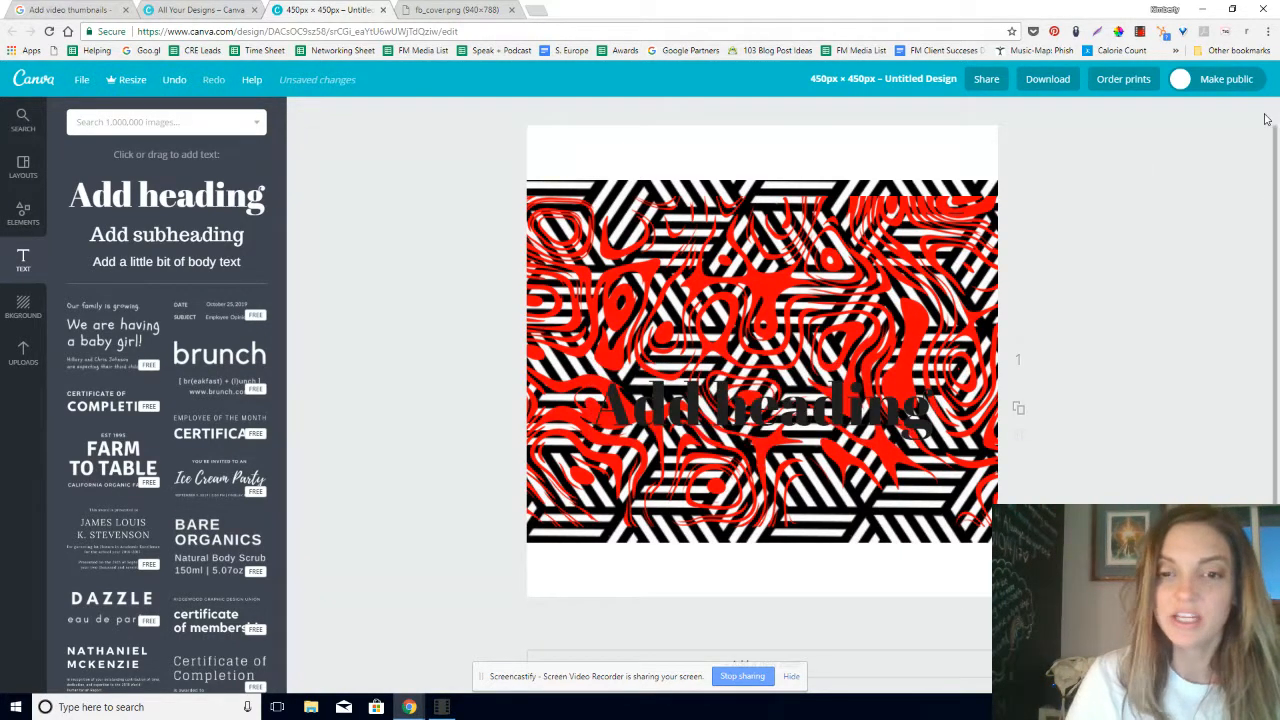
pyautogui.click(918, 428)
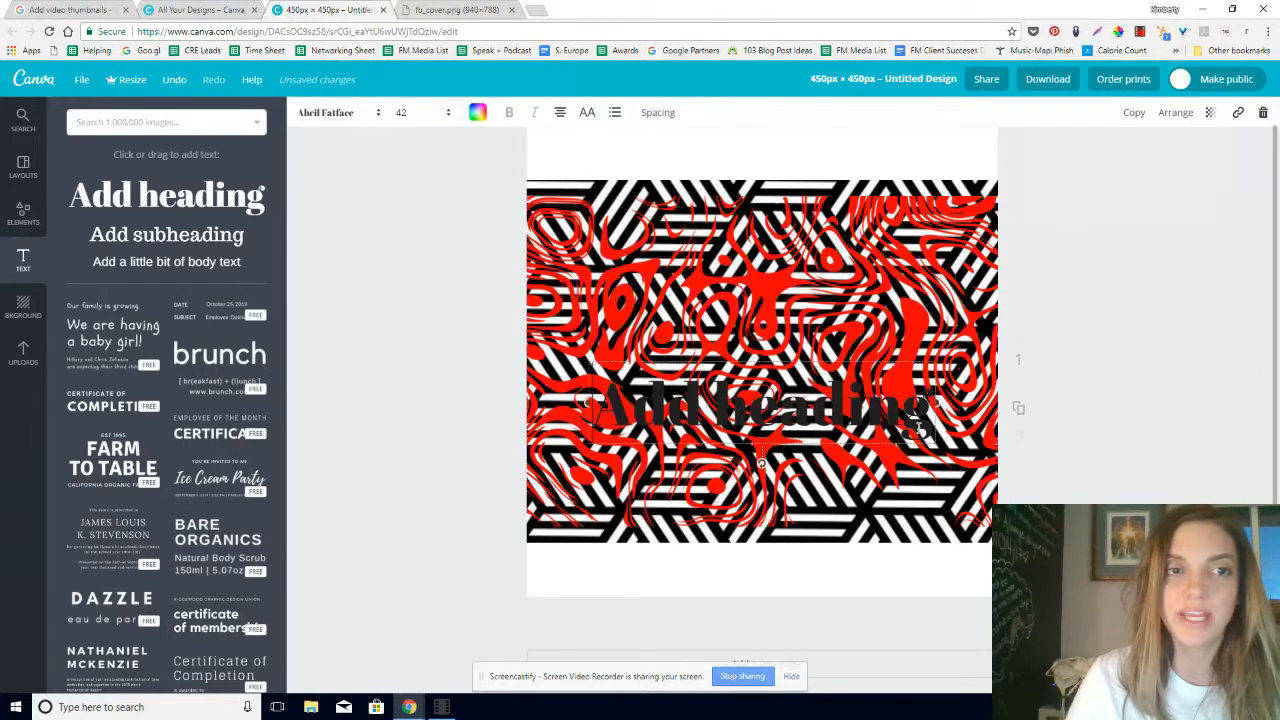
pyautogui.click(1264, 115)
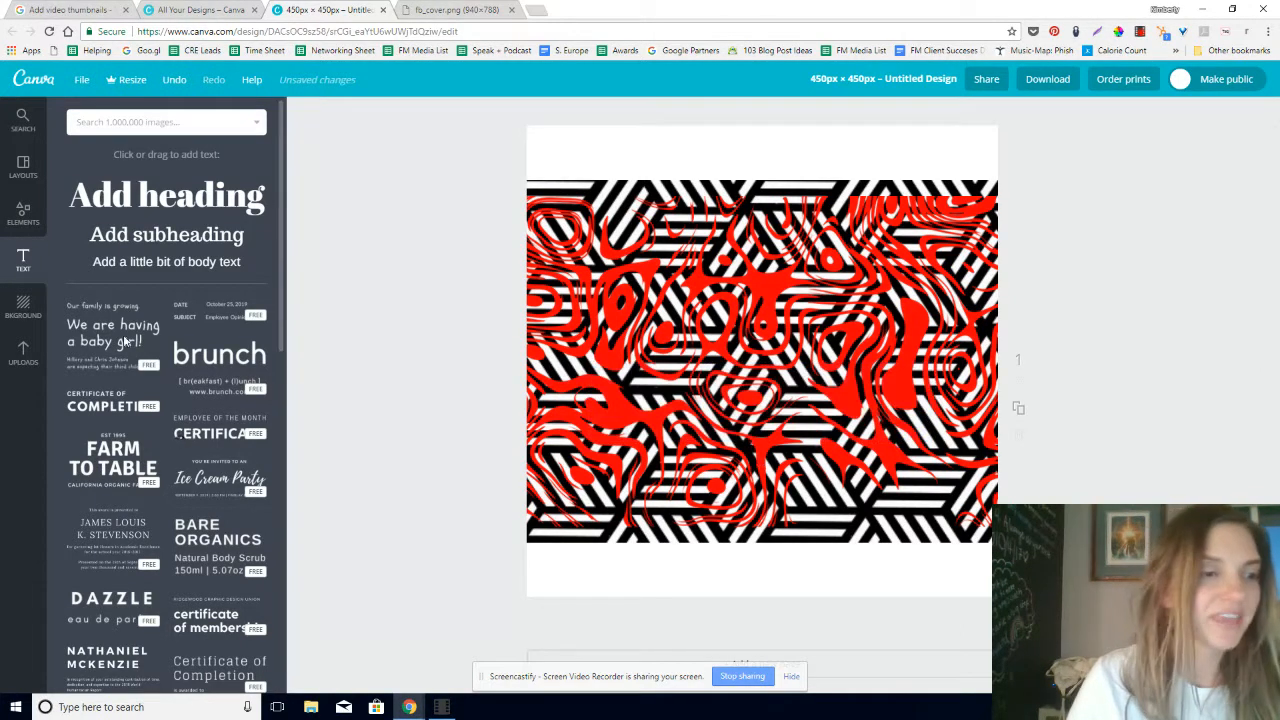
# - Add the "Congrats!" graduation text layout over the patterns, color its text white and move it up slightly
pyautogui.scroll(-3, 165, 625)
pyautogui.scroll(-4, 160, 620)
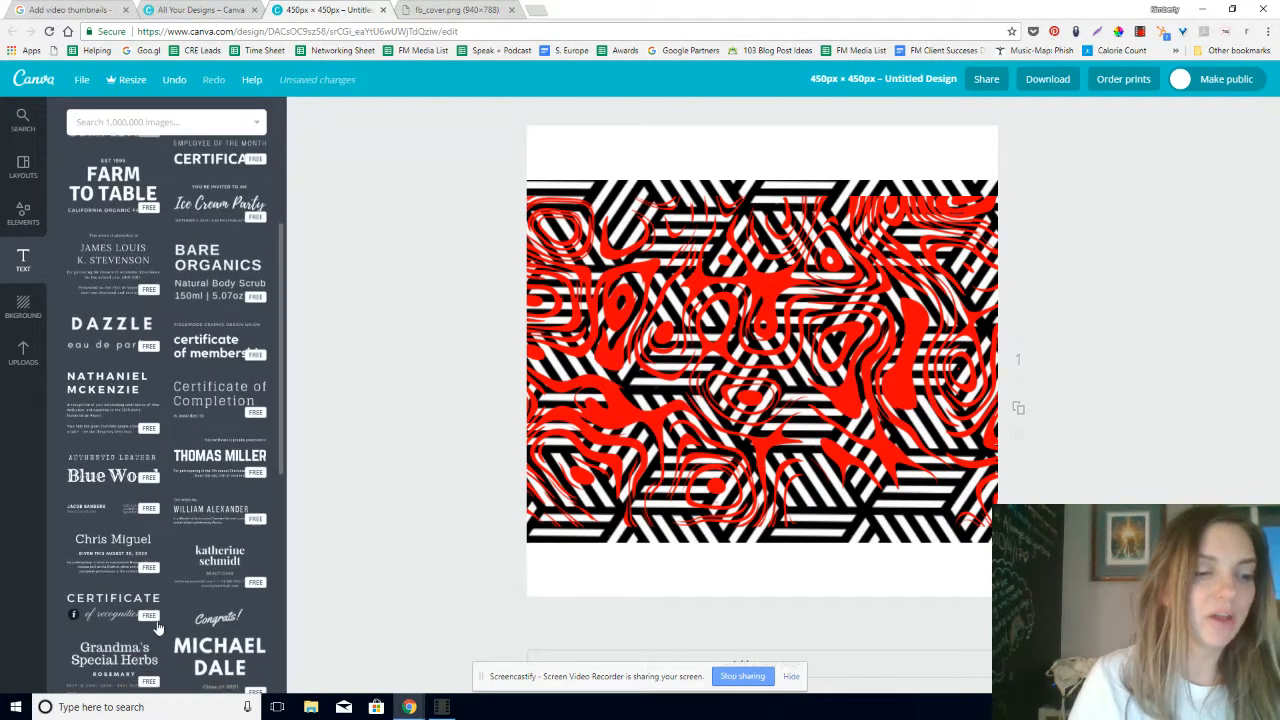
pyautogui.moveTo(453, 336); pyautogui.dragTo(751, 366)
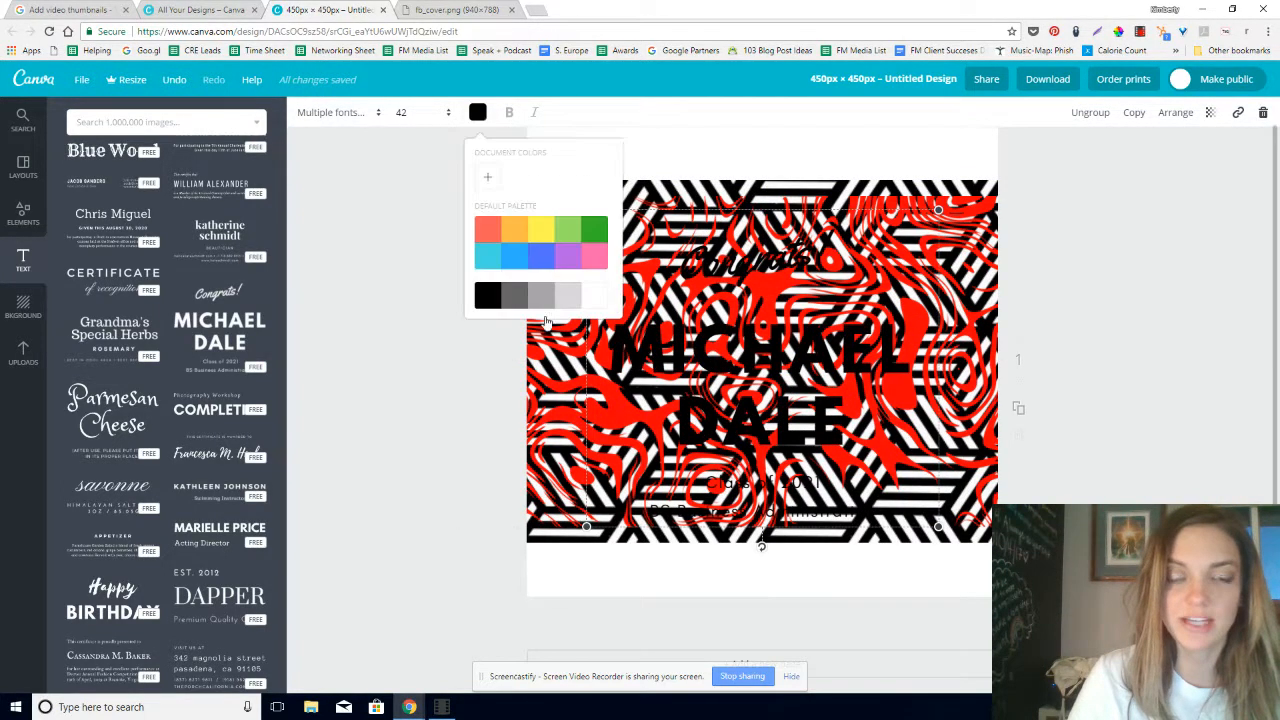
pyautogui.click(591, 299)
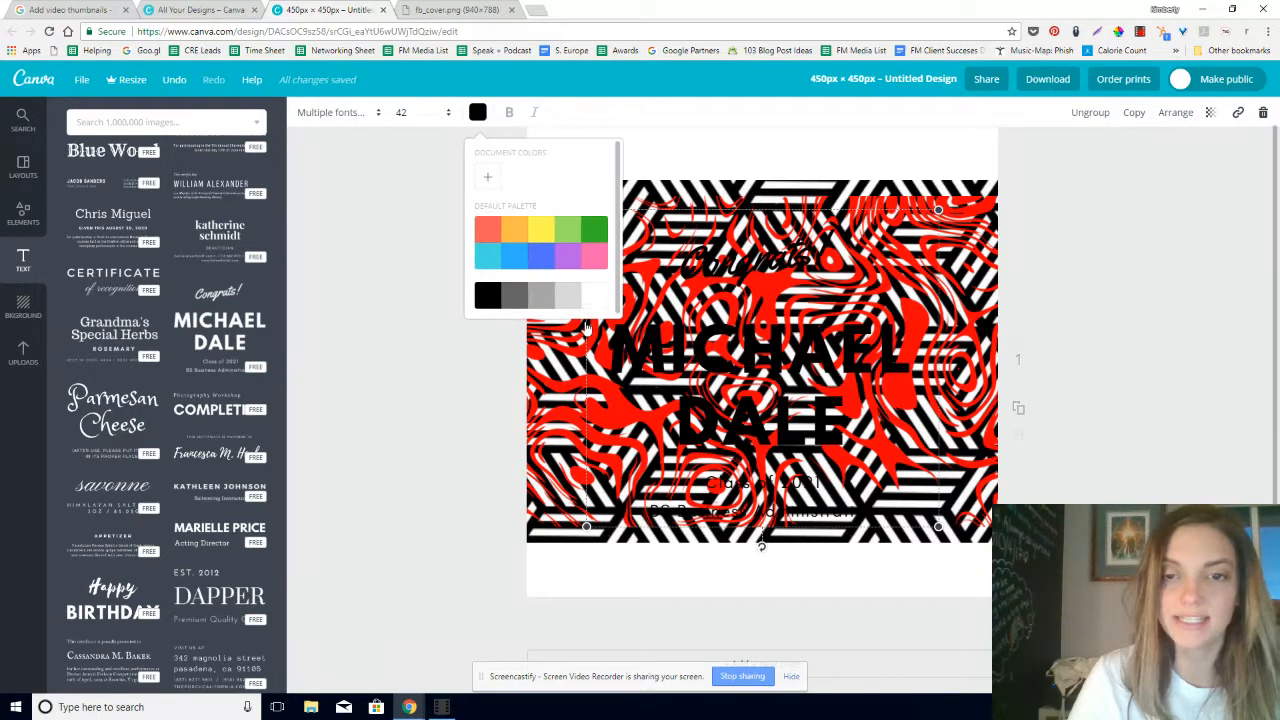
pyautogui.click(1120, 300)
pyautogui.moveTo(755, 328); pyautogui.dragTo(757, 324)
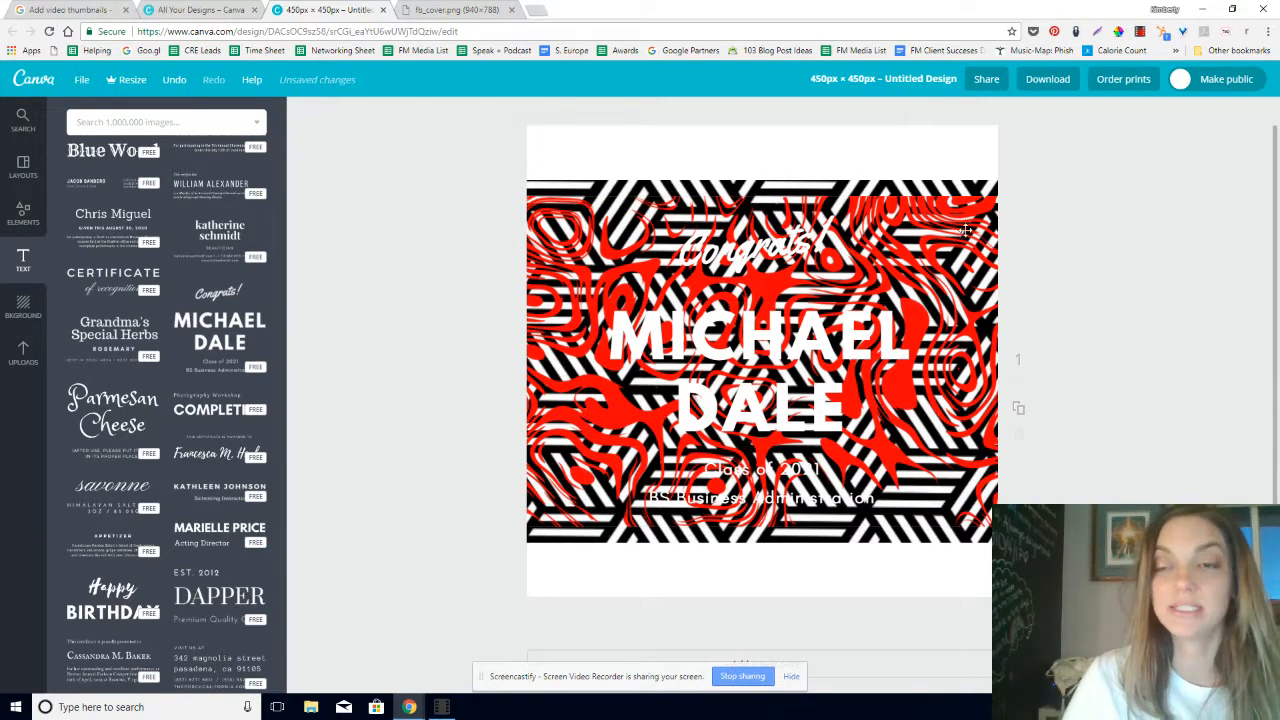
# - Fade the red swirl pattern by lowering its transparency setting
pyautogui.click(1019, 227)
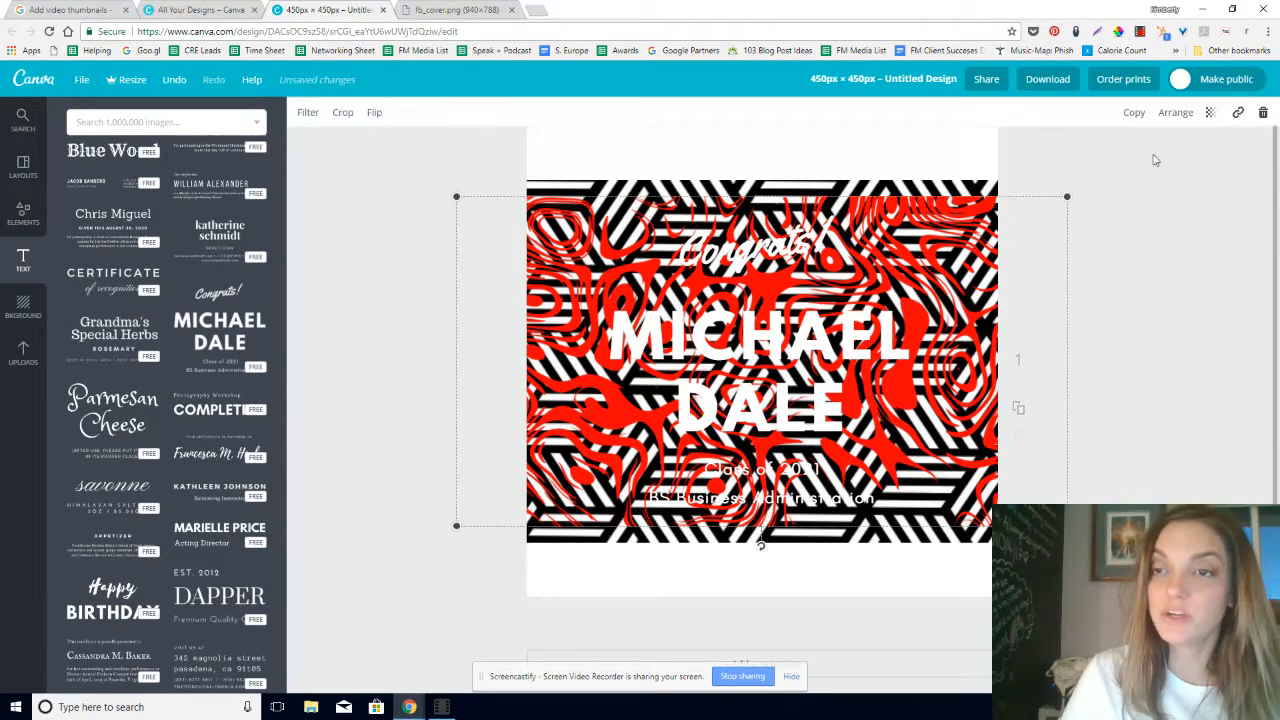
pyautogui.click(1212, 116)
pyautogui.moveTo(1188, 153); pyautogui.dragTo(1147, 166)
pyautogui.click(1124, 170)
# - Try adjusting the transparency of the black-and-white striped pattern
pyautogui.click(1029, 181)
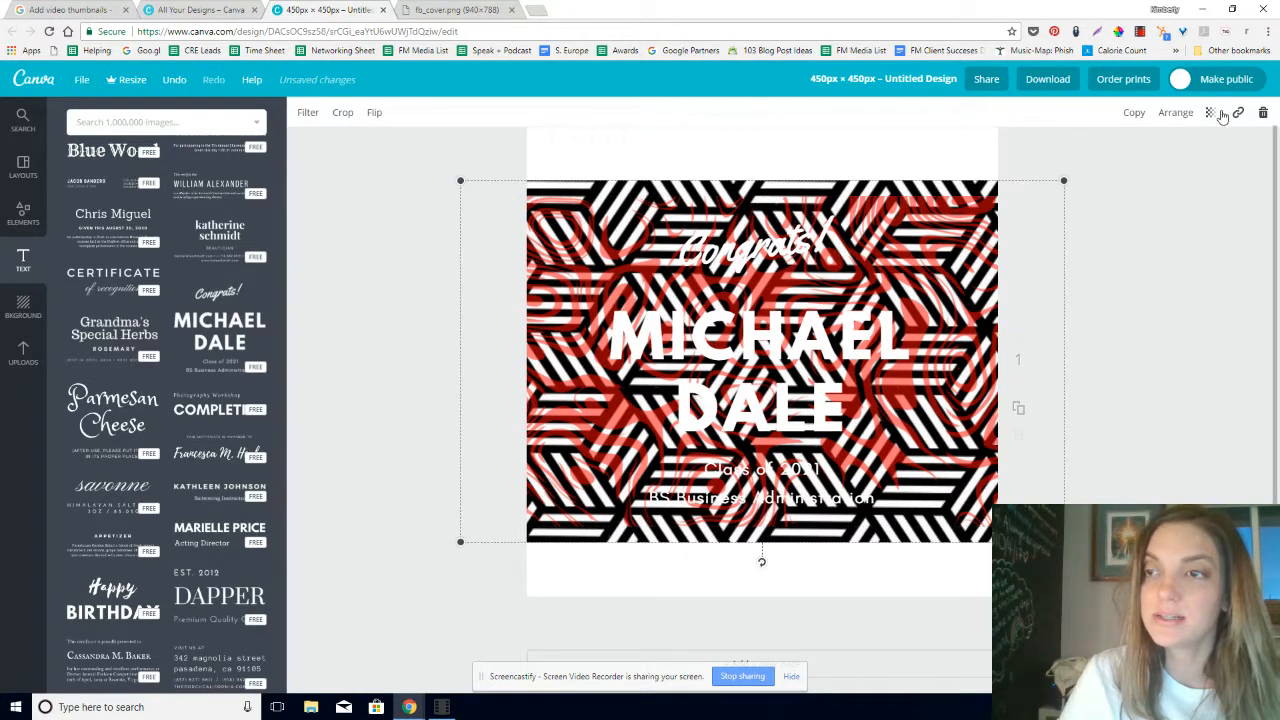
pyautogui.click(1212, 114)
pyautogui.moveTo(1200, 153)
pyautogui.mouseDown()
pyautogui.moveTo(1155, 162)
pyautogui.moveTo(1206, 155)
pyautogui.mouseUp()
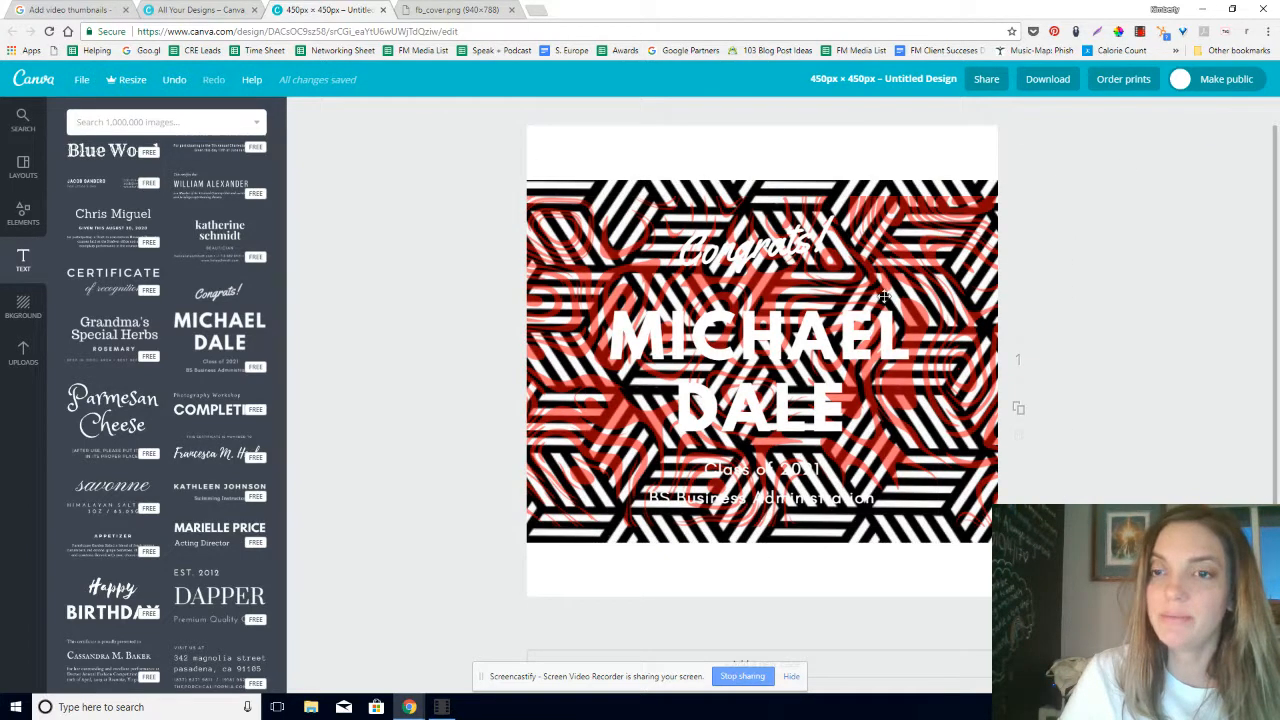
pyautogui.hotkey('ctrl', 'z')
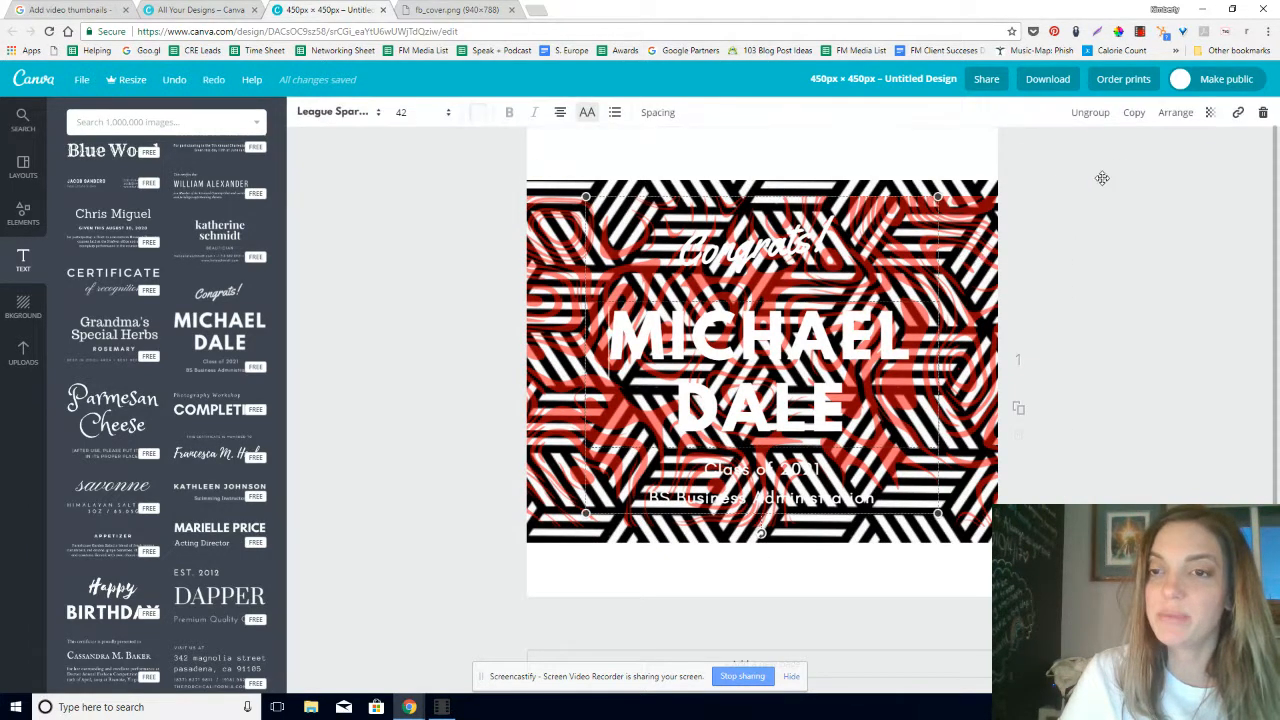
# - Raise the red swirl pattern's transparency setting to 99
pyautogui.click(1147, 154)
pyautogui.click(1126, 169)
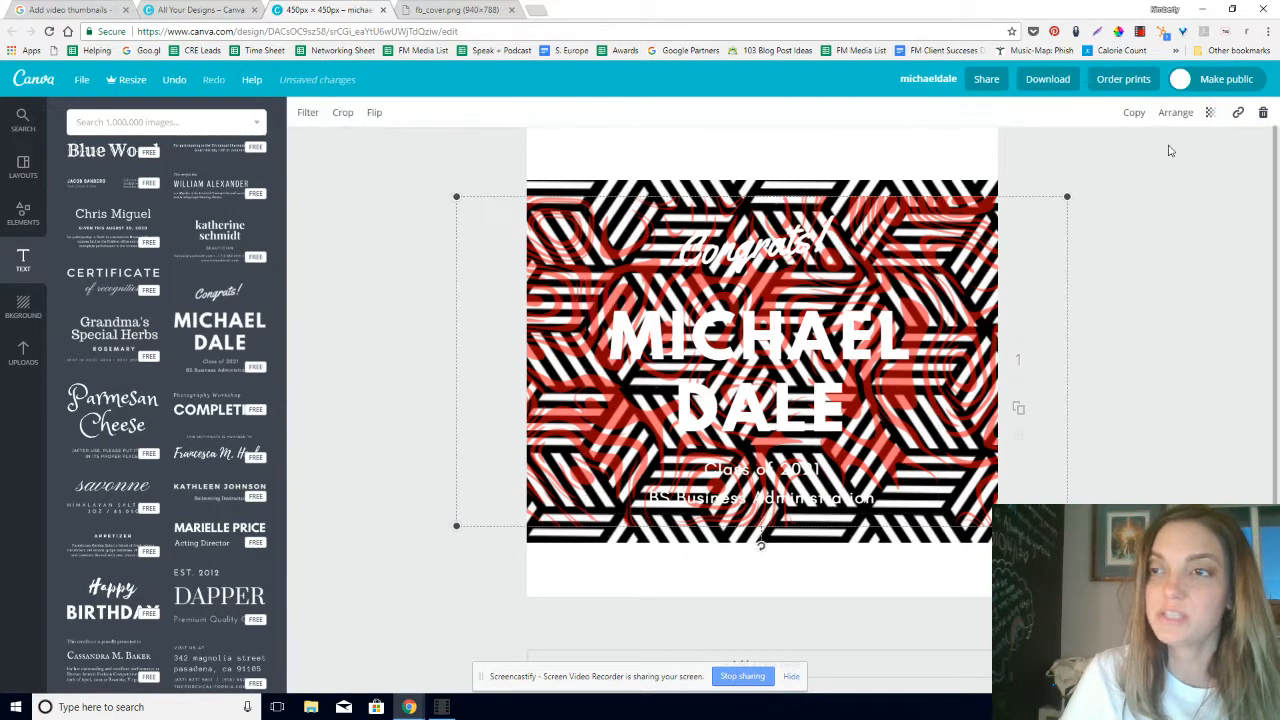
pyautogui.click(1210, 113)
pyautogui.moveTo(1145, 154); pyautogui.dragTo(1203, 152)
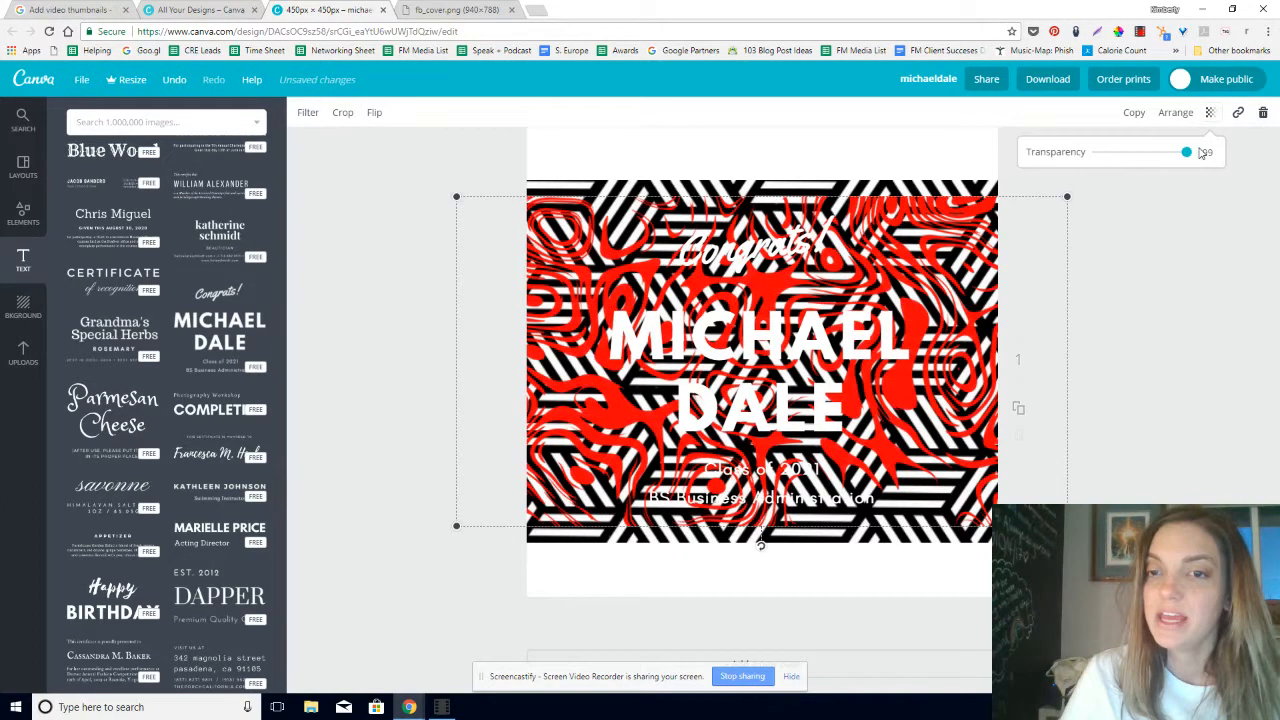
pyautogui.click(306, 407)
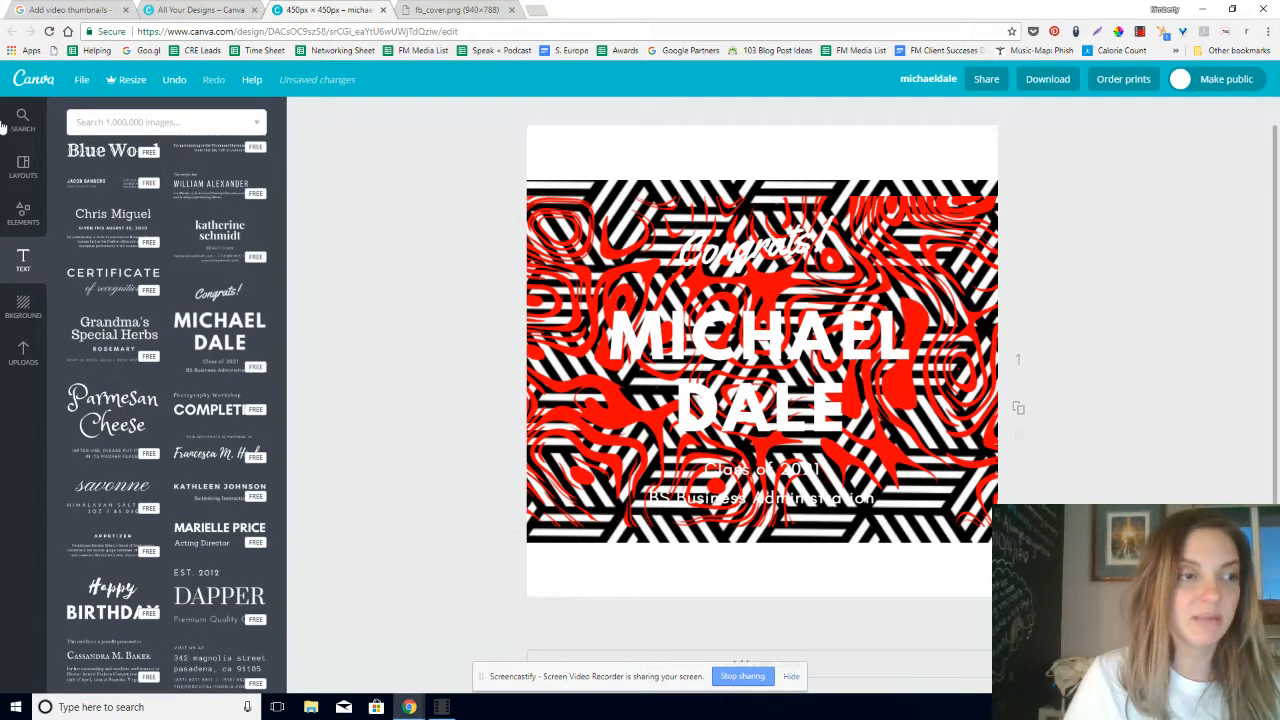
# - Add a solid square shape and resize it into a wide rectangle covering the text, extending past the canvas's right edge
pyautogui.click(23, 215)
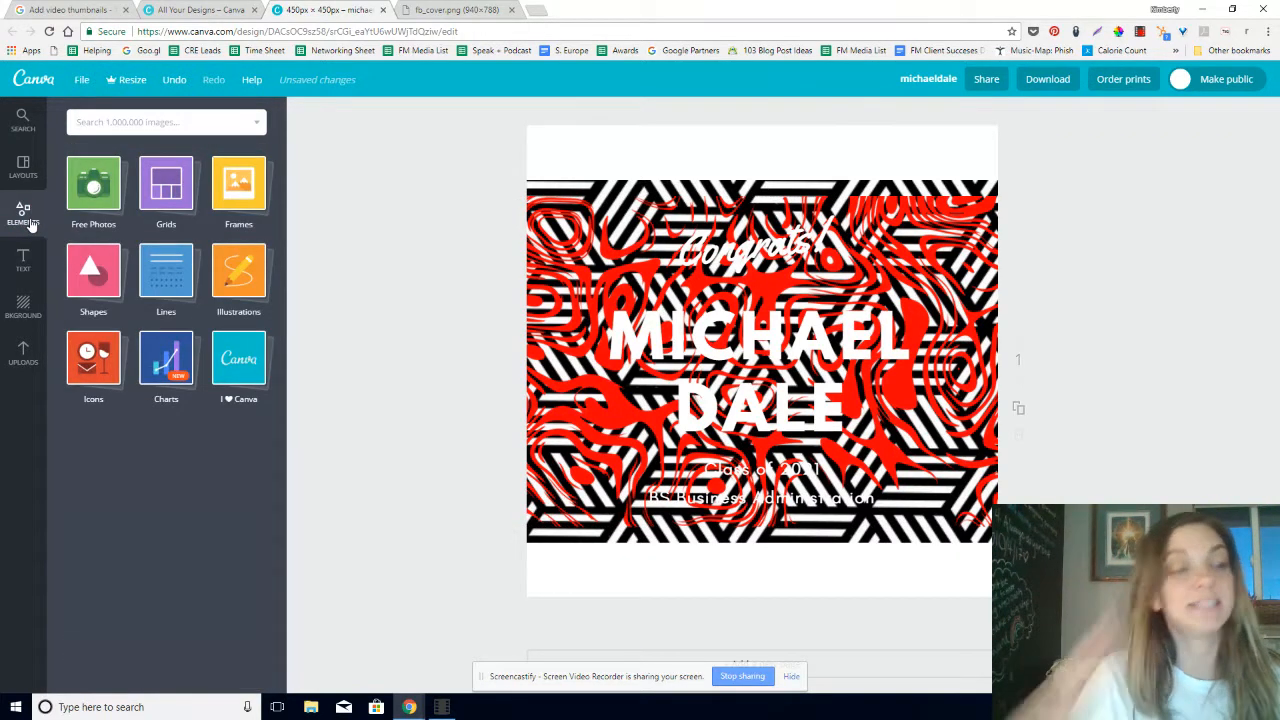
pyautogui.click(95, 272)
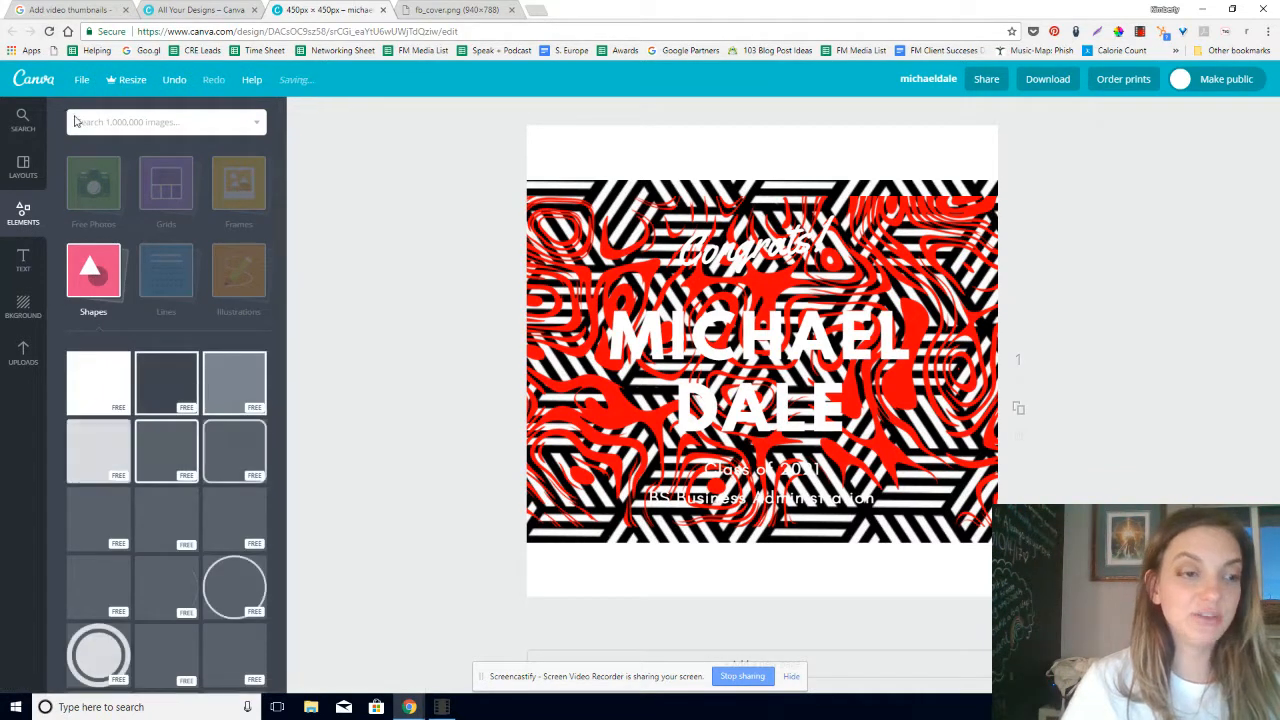
pyautogui.moveTo(95, 400); pyautogui.dragTo(716, 398)
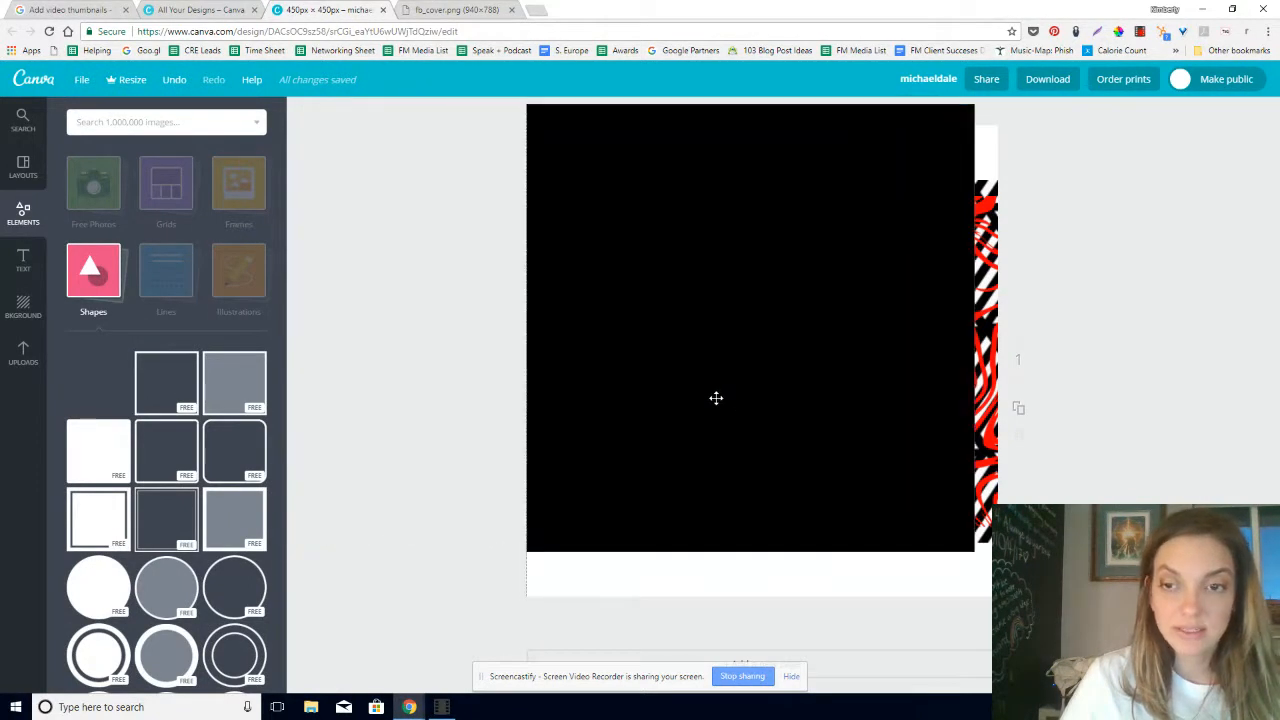
pyautogui.moveTo(812, 571); pyautogui.dragTo(765, 236)
pyautogui.moveTo(766, 171); pyautogui.dragTo(763, 285)
pyautogui.moveTo(750, 362); pyautogui.dragTo(761, 515)
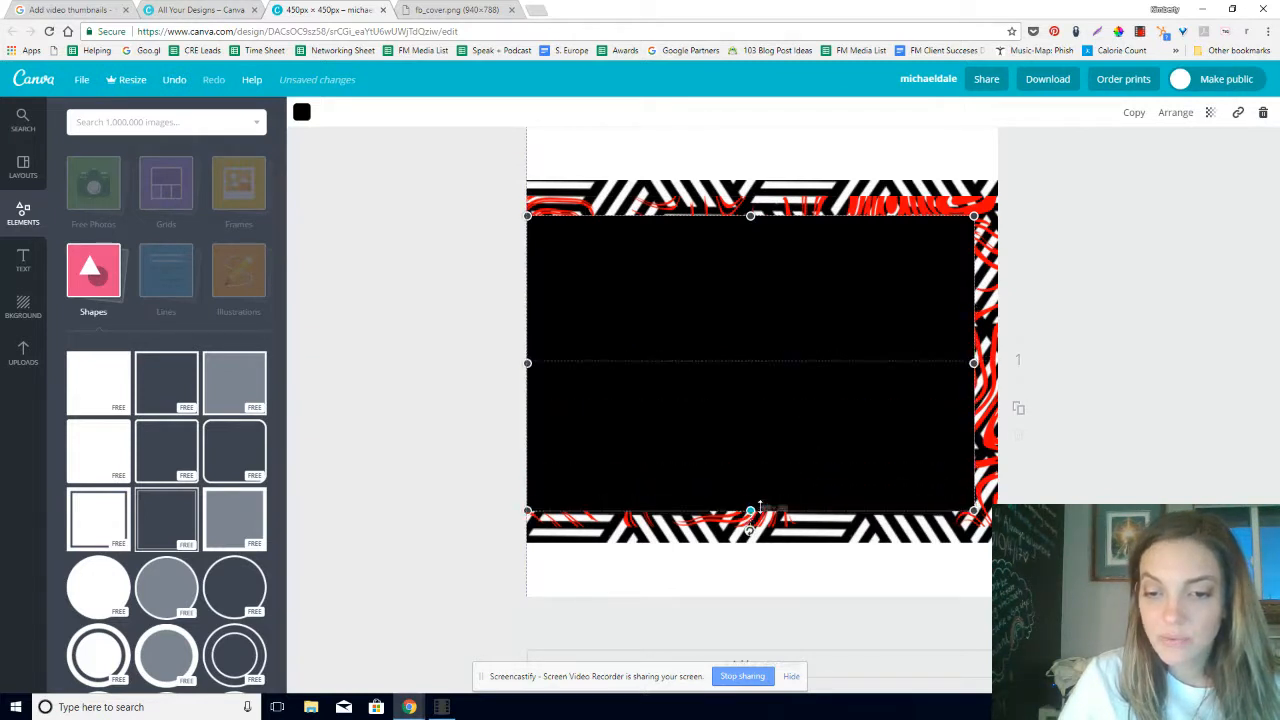
pyautogui.moveTo(973, 362); pyautogui.dragTo(1088, 363)
# - Color the rectangle light gray from the default palette and send it back behind the text layout
pyautogui.click(302, 113)
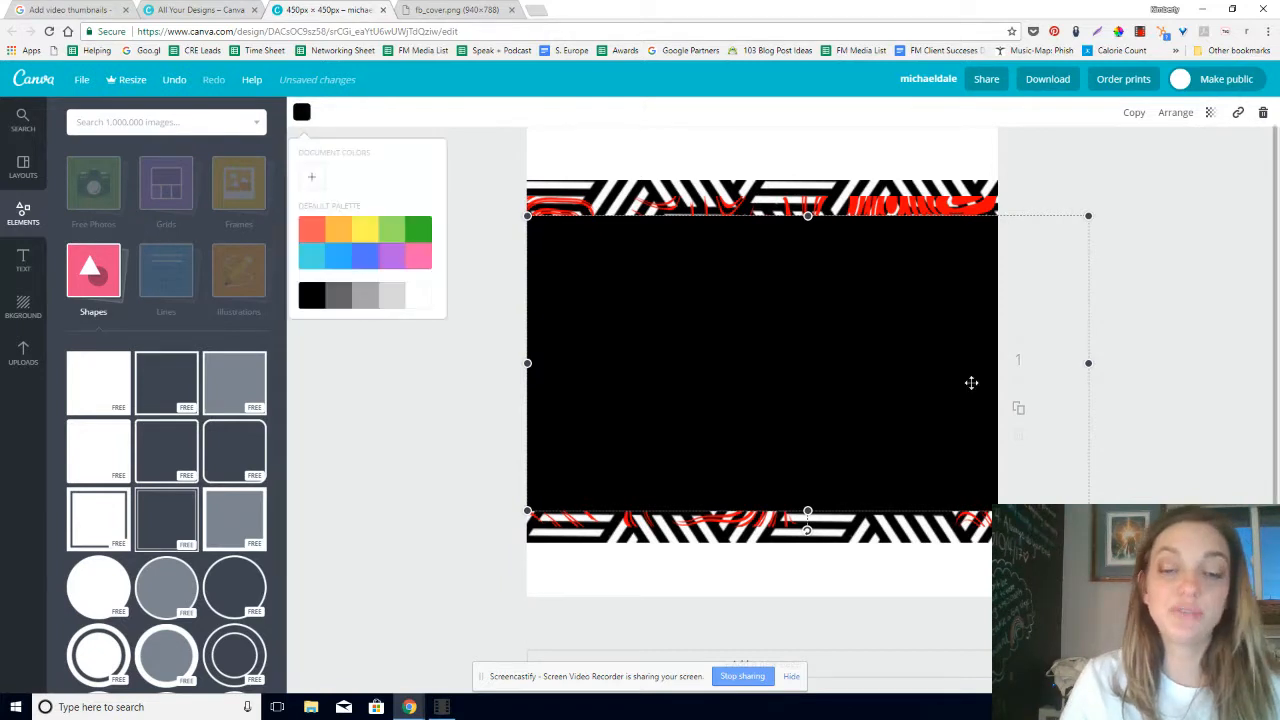
pyautogui.click(392, 300)
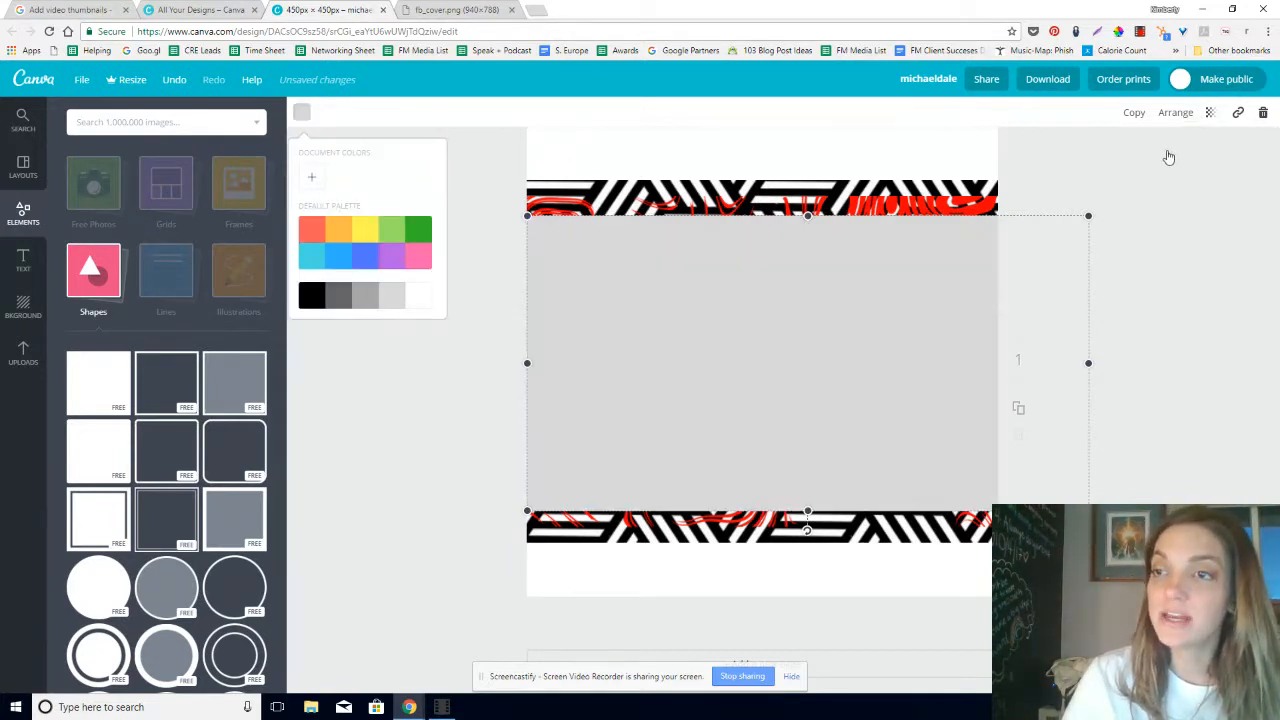
pyautogui.click(1176, 112)
pyautogui.click(1143, 172)
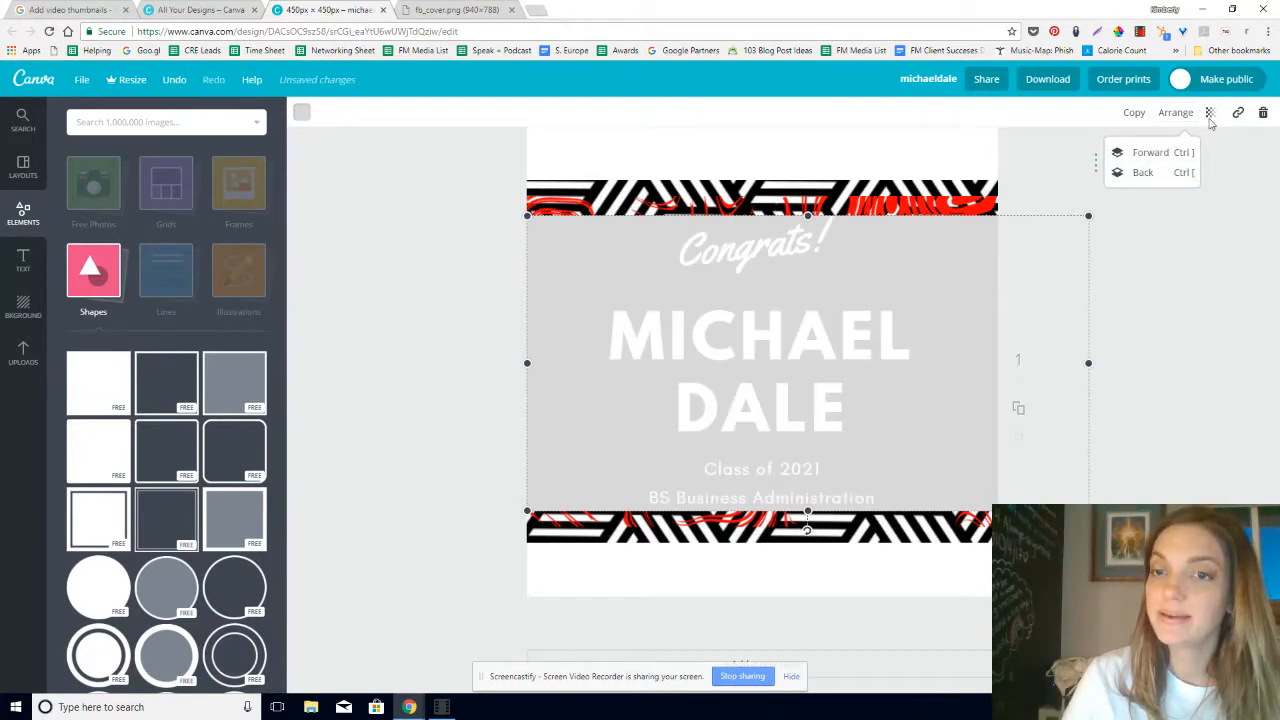
# - Stretch the gray rectangle slightly upward and downward and set its transparency to 79
pyautogui.moveTo(808, 215); pyautogui.dragTo(810, 207)
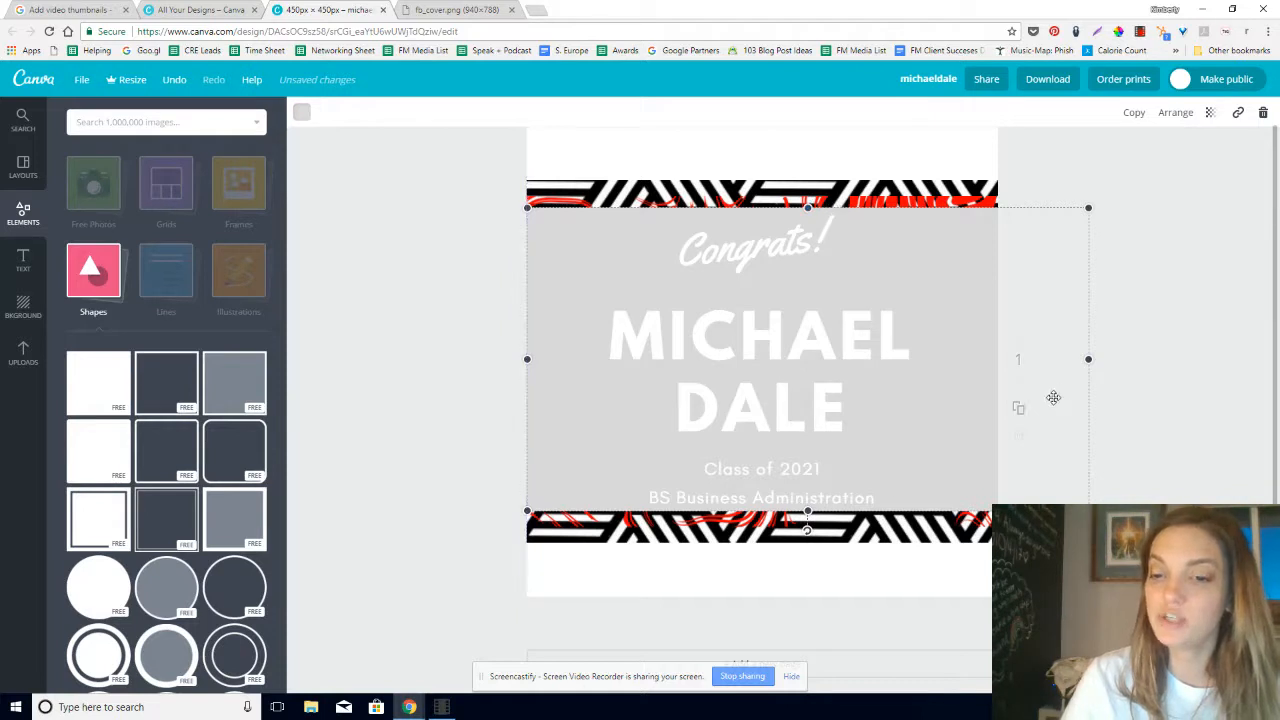
pyautogui.moveTo(808, 513); pyautogui.dragTo(808, 516)
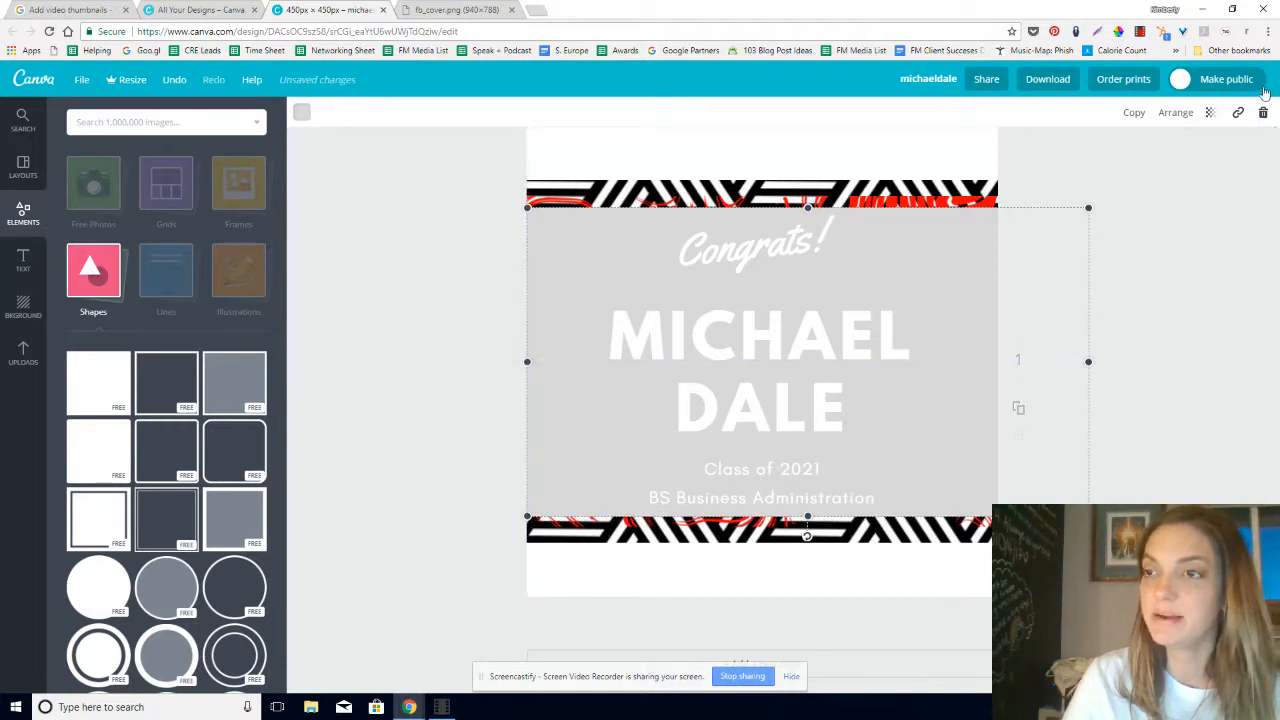
pyautogui.click(1210, 113)
pyautogui.moveTo(1187, 155); pyautogui.dragTo(1168, 156)
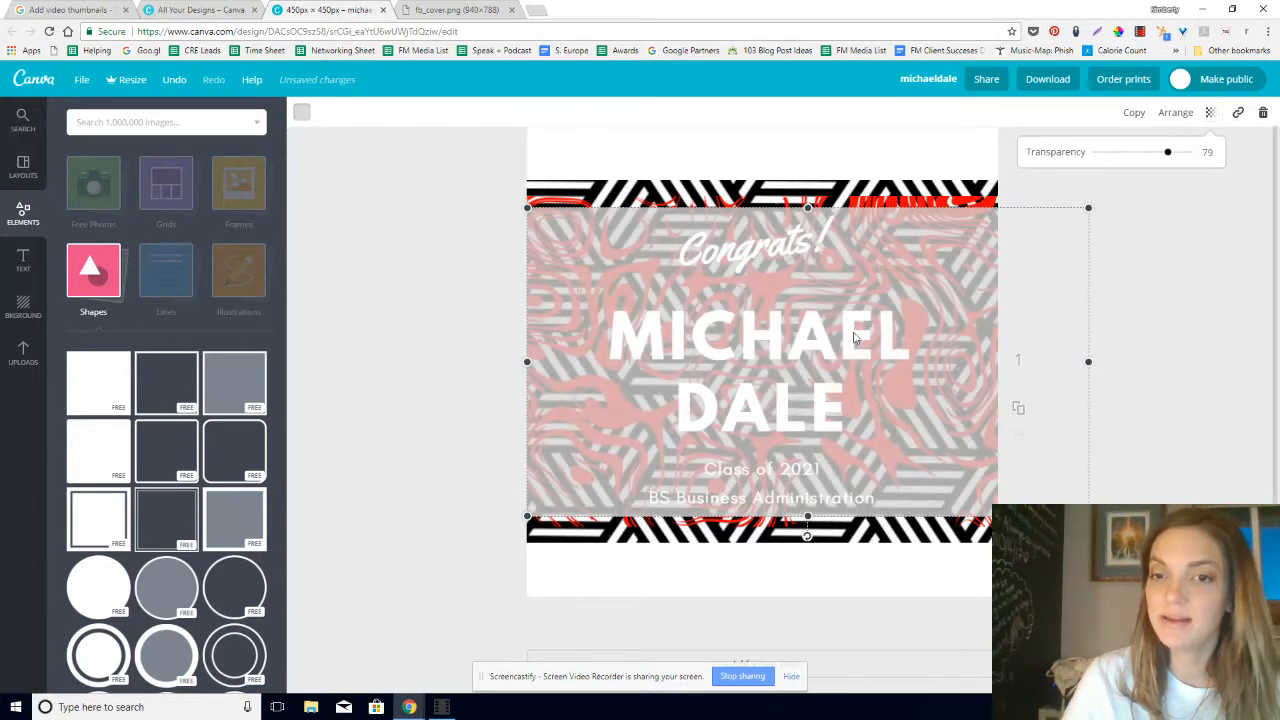
pyautogui.click(1174, 334)
# - Recolor the class and degree lines, the large name and the "Congrats!" heading black
pyautogui.click(750, 340)
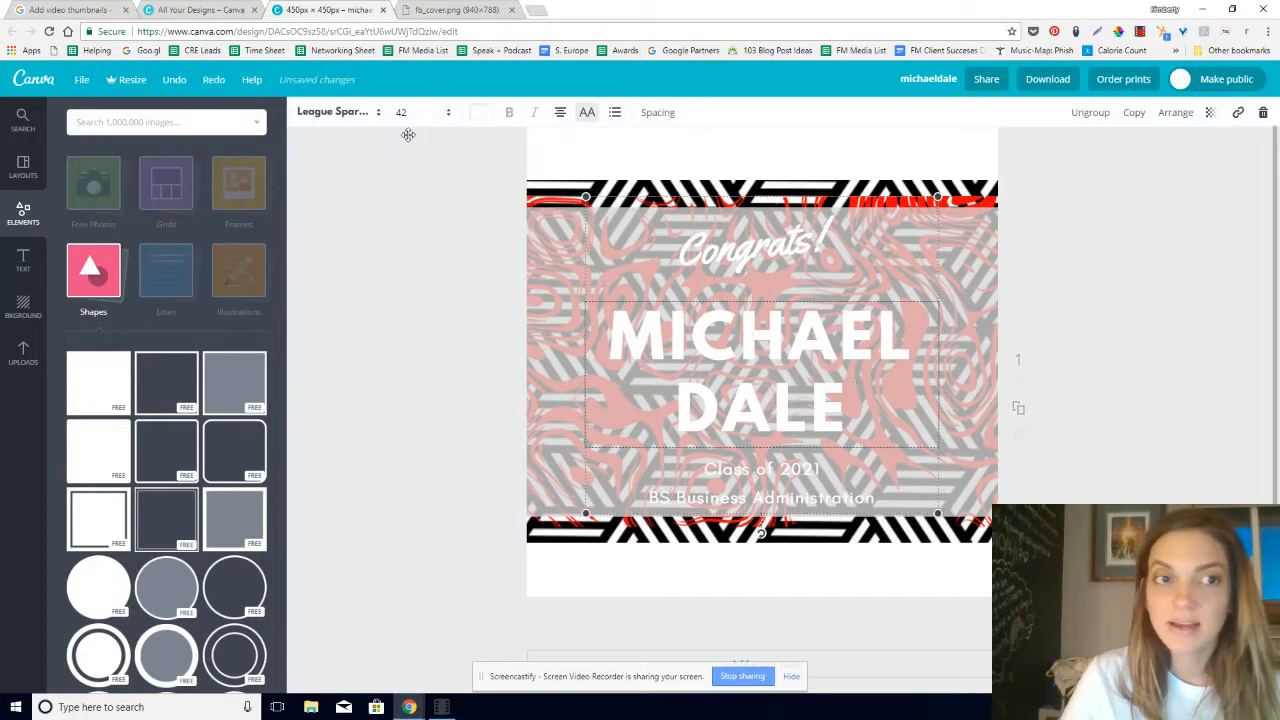
pyautogui.click(479, 112)
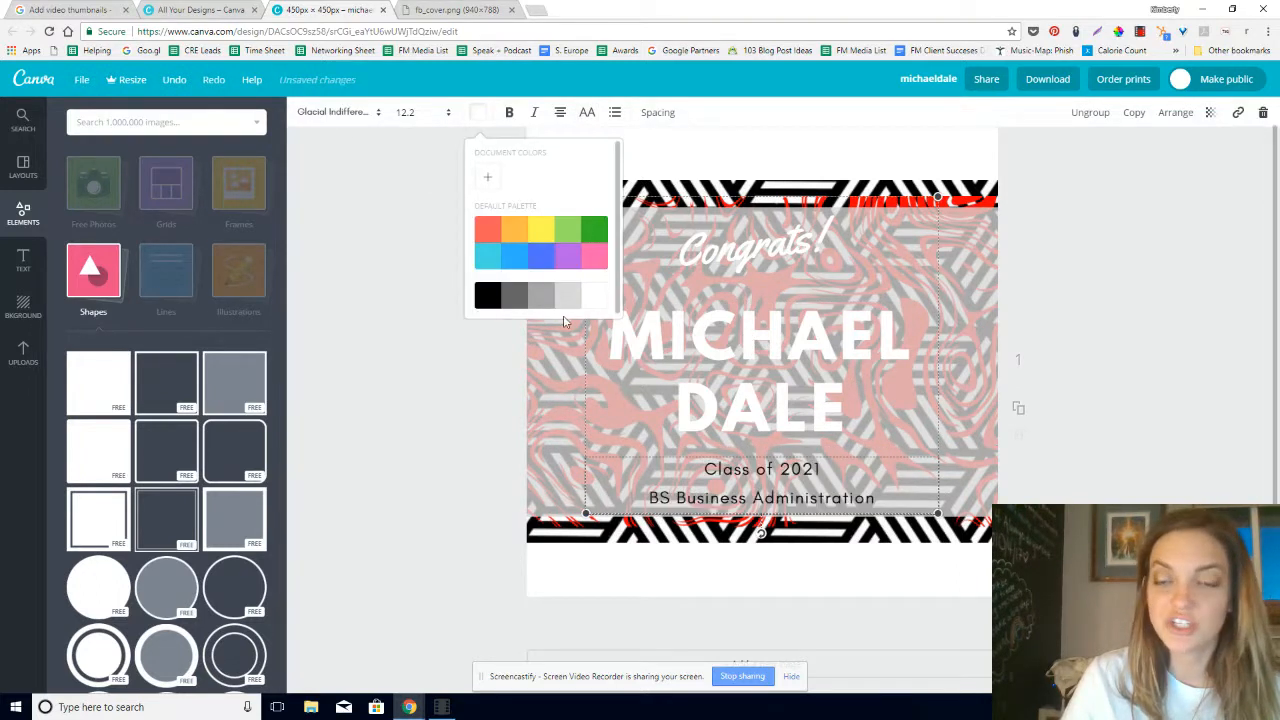
pyautogui.click(808, 422)
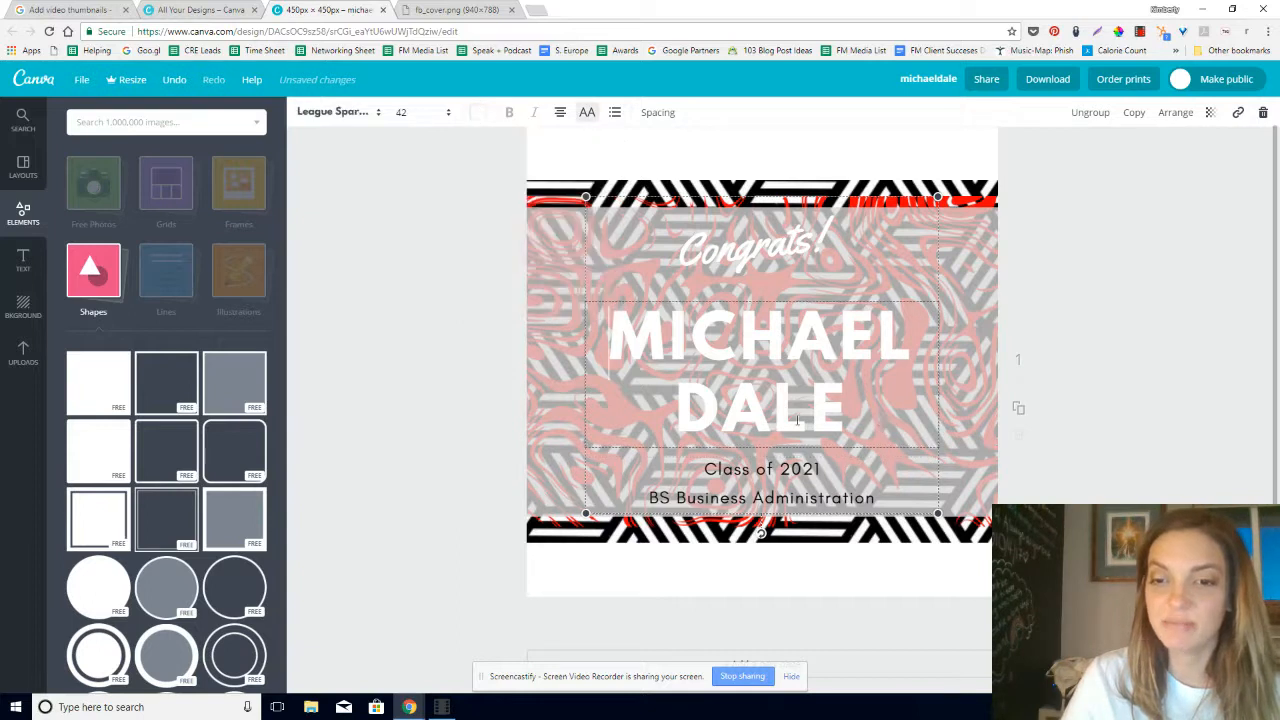
pyautogui.moveTo(846, 420); pyautogui.dragTo(610, 335)
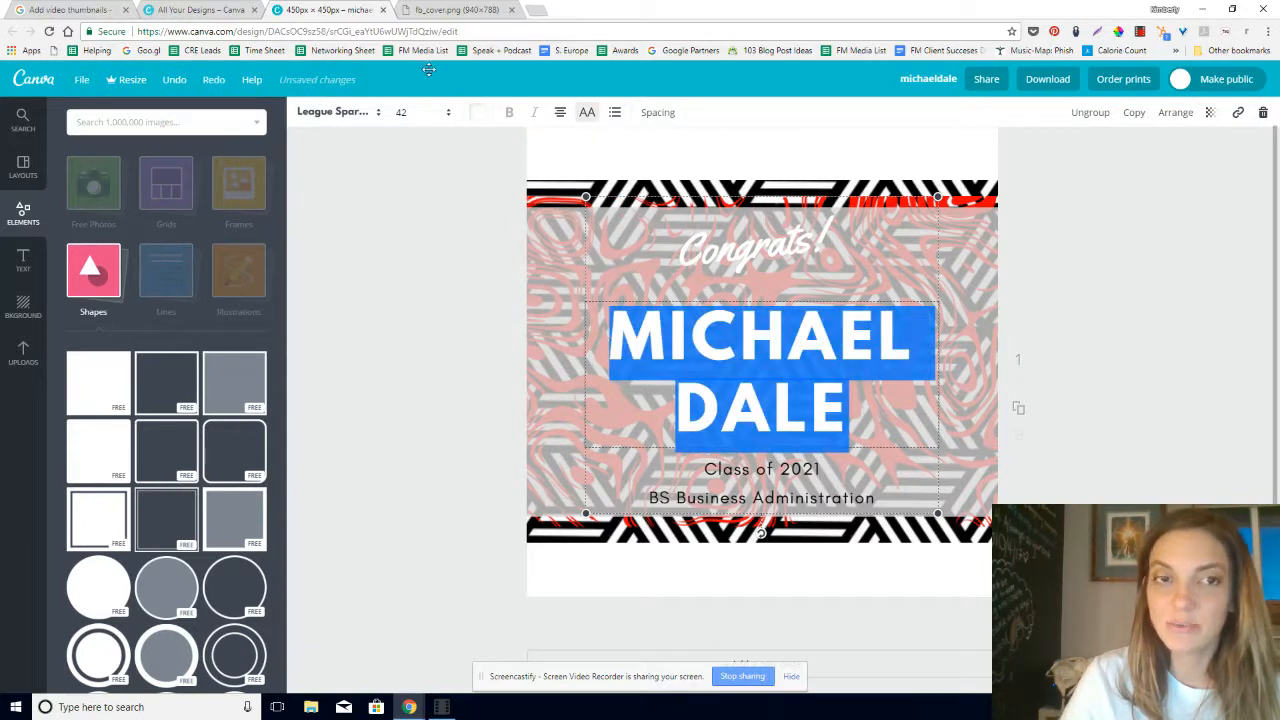
pyautogui.click(479, 112)
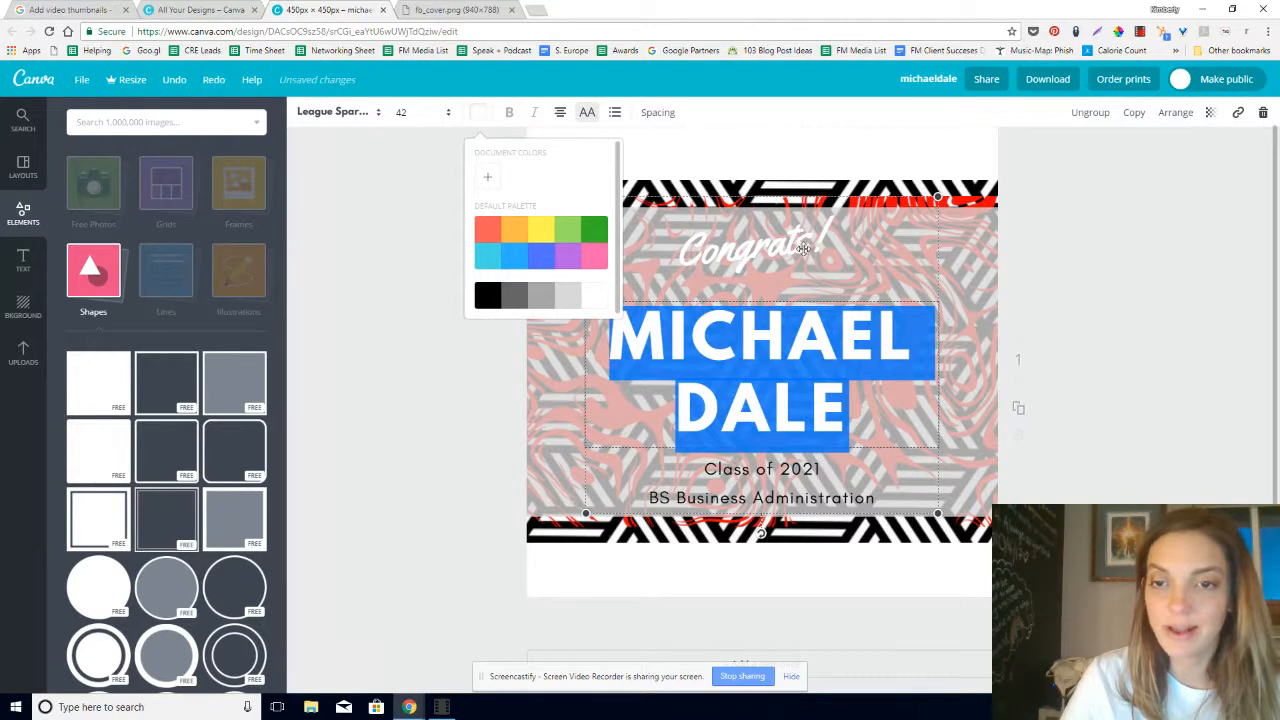
pyautogui.click(856, 249)
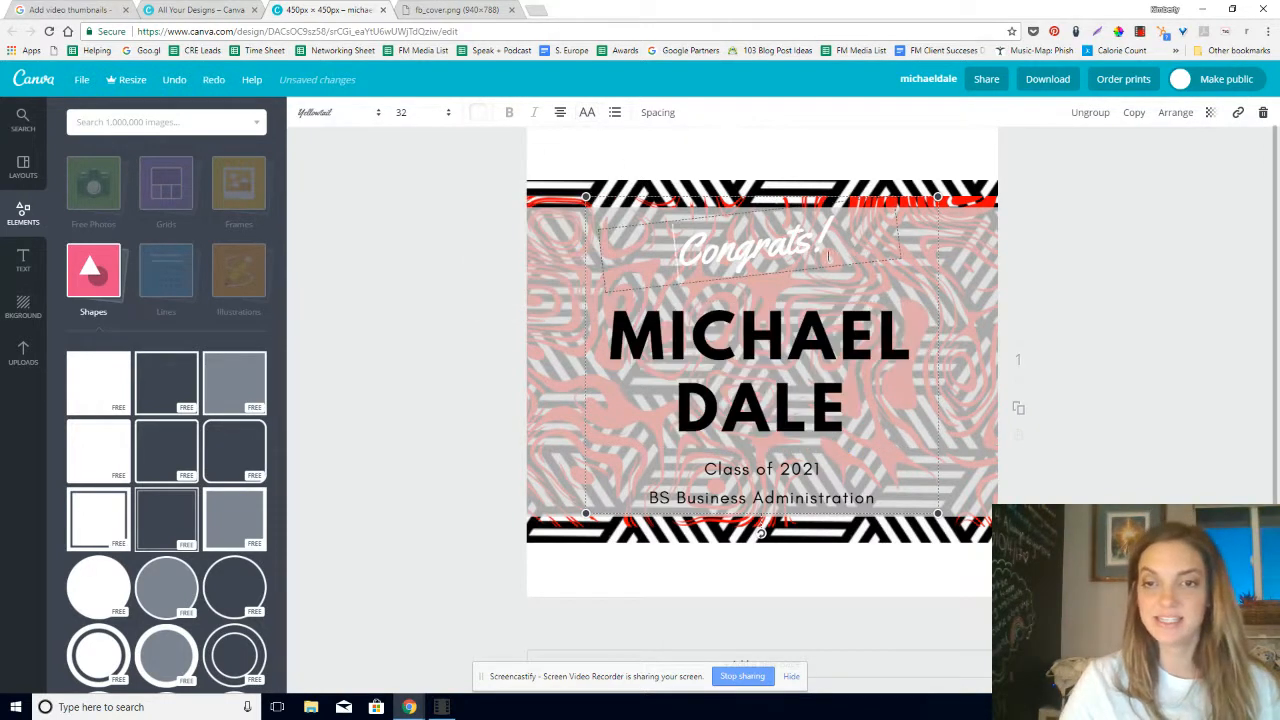
pyautogui.moveTo(826, 250); pyautogui.dragTo(612, 236)
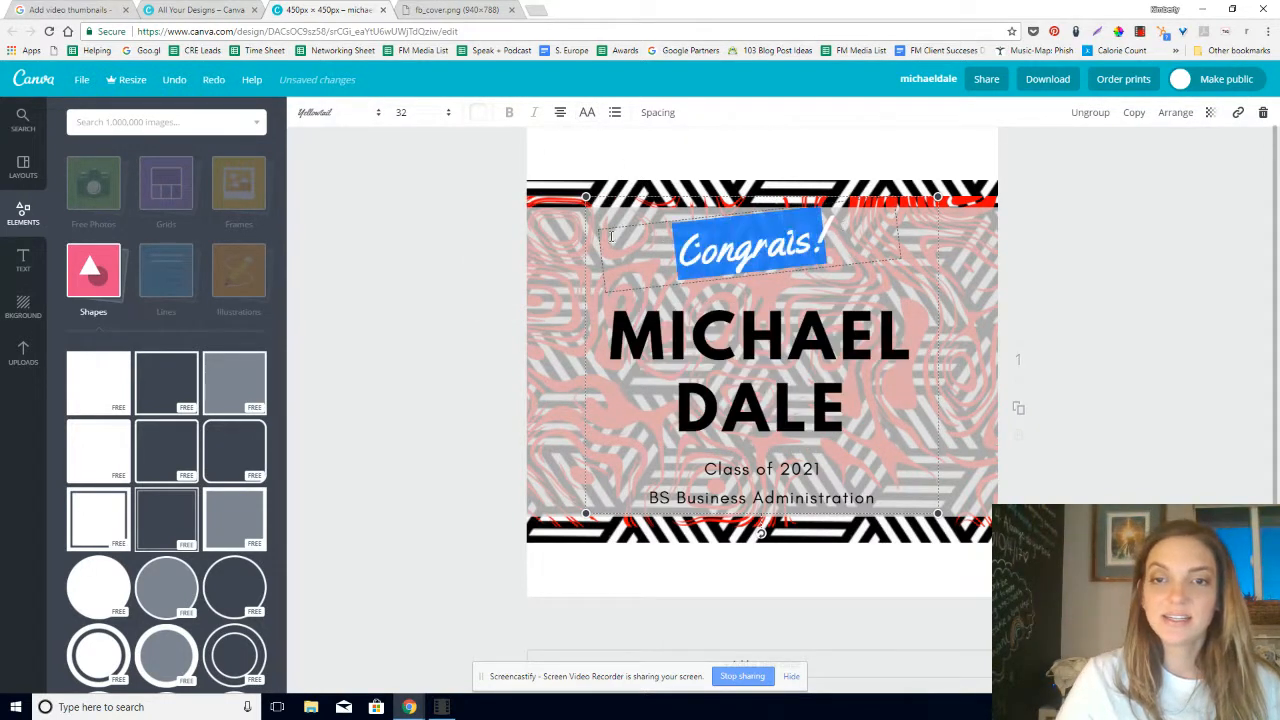
pyautogui.click(480, 112)
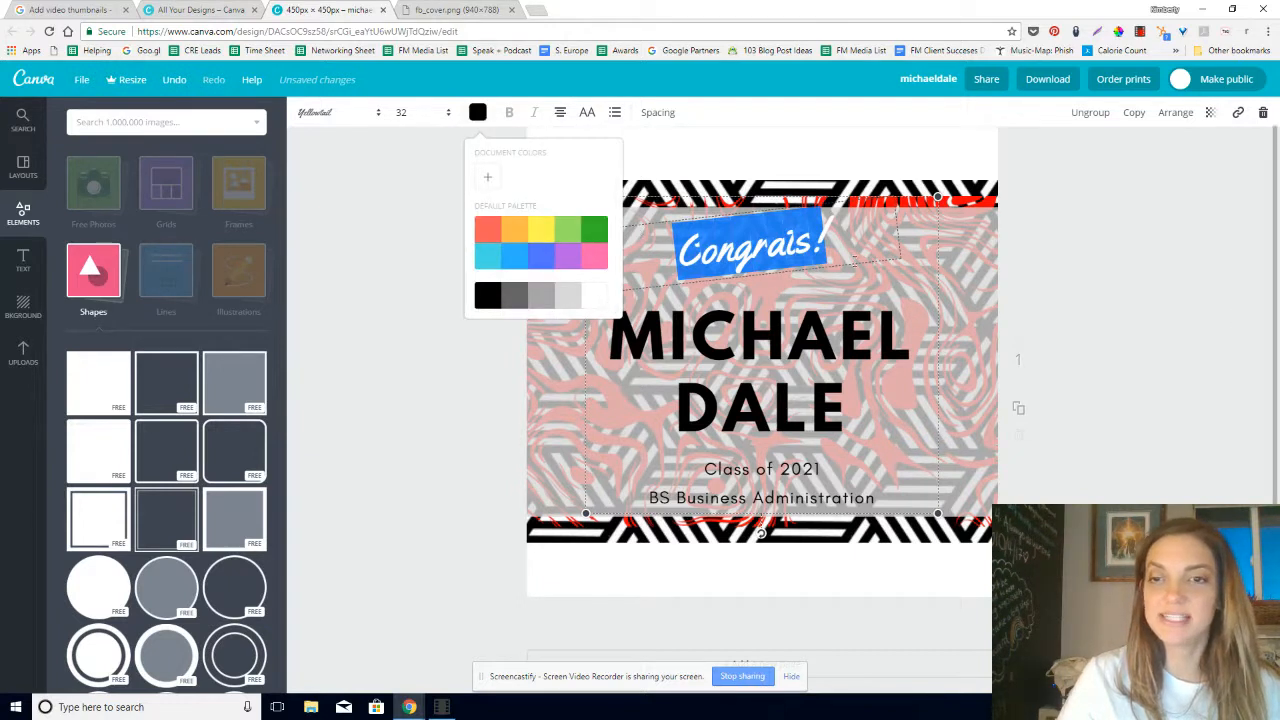
pyautogui.click(1163, 262)
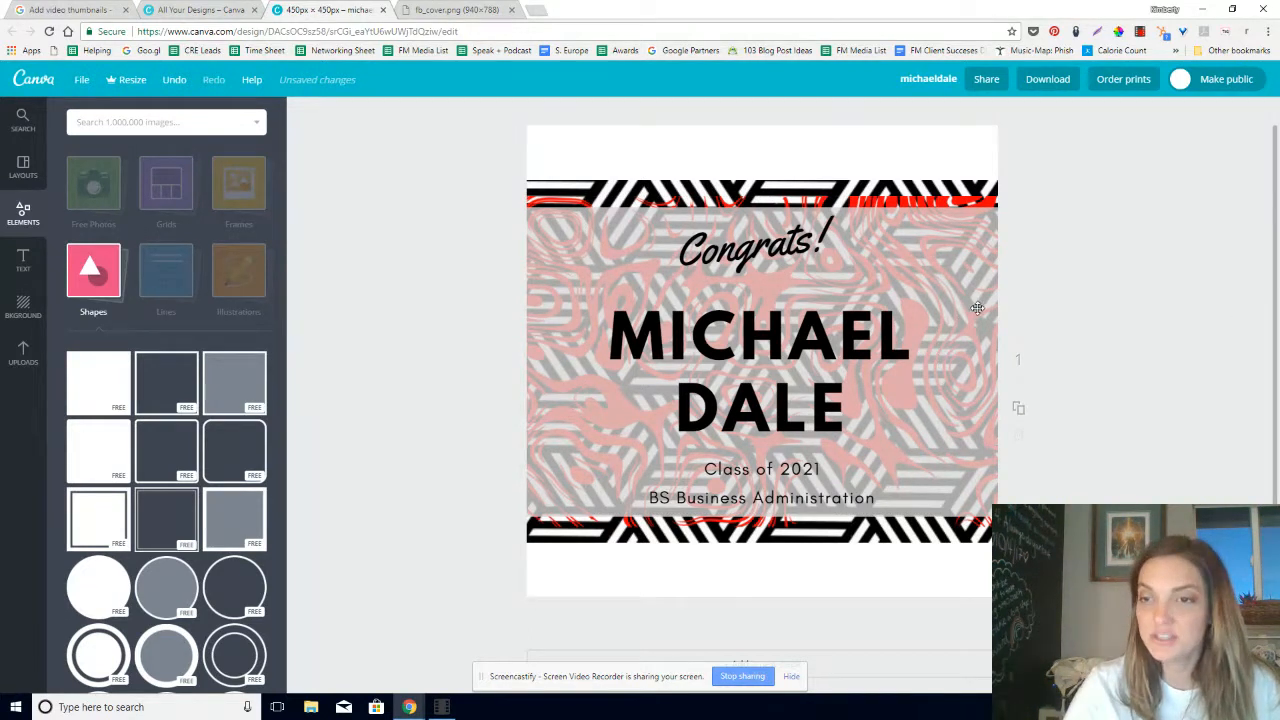
# - Lower the gray rectangle's transparency setting to 55
pyautogui.click(970, 265)
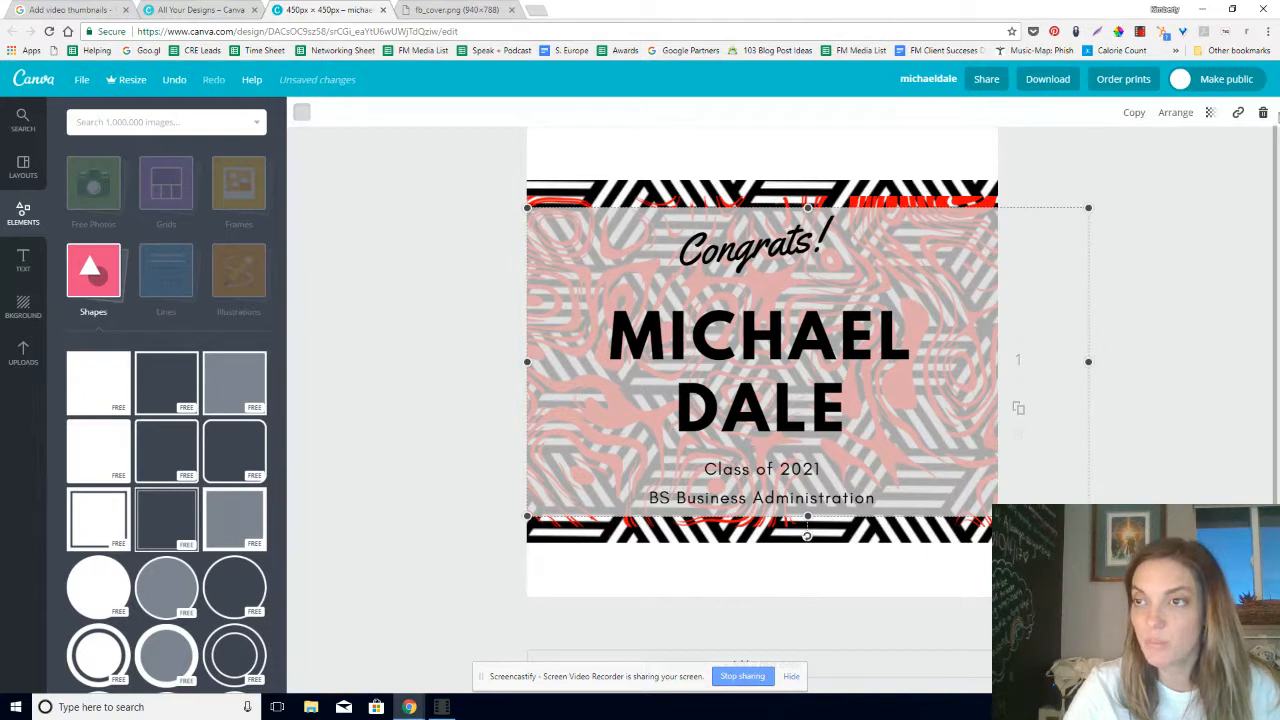
pyautogui.click(1211, 113)
pyautogui.moveTo(1169, 161); pyautogui.dragTo(1146, 161)
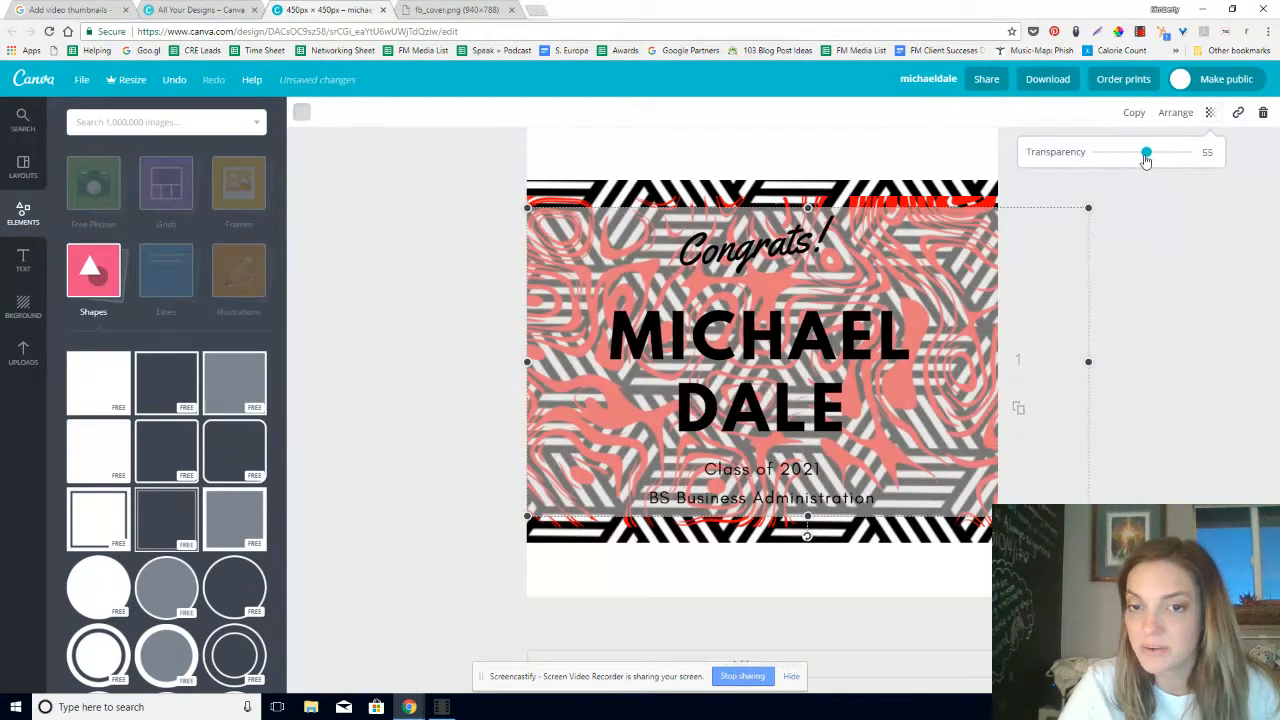
pyautogui.click(1178, 330)
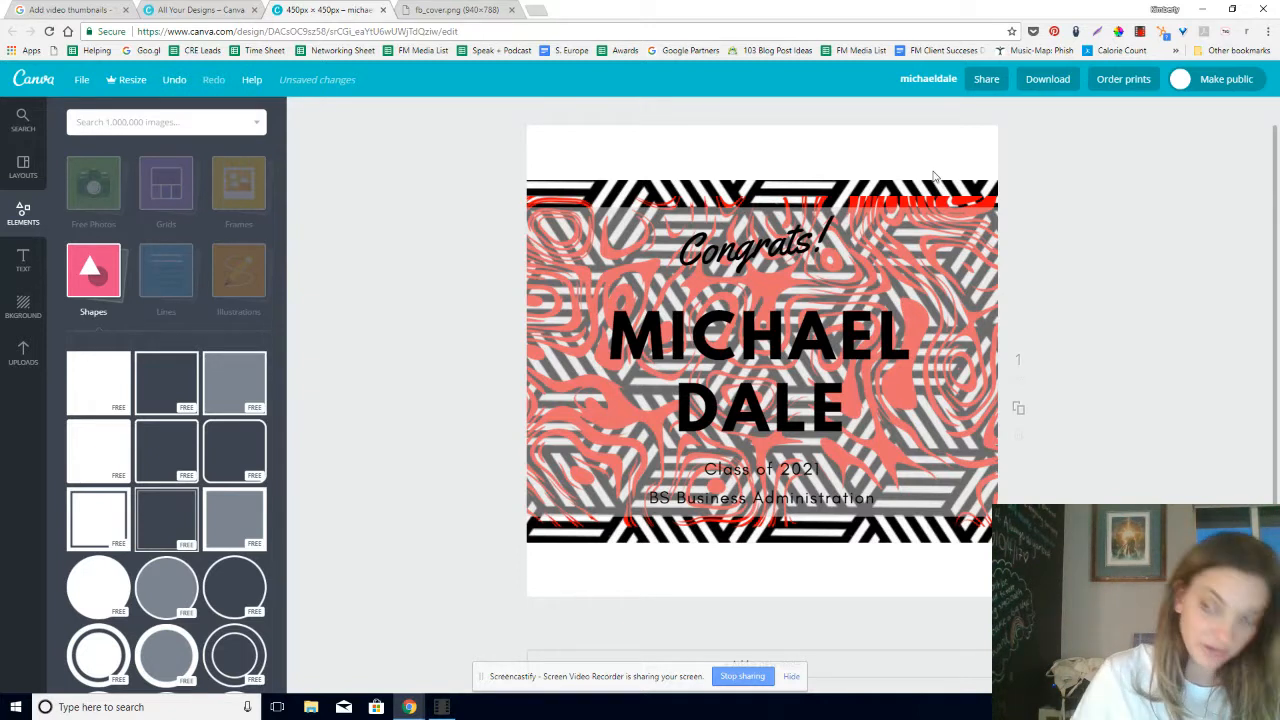
# - Search the image library for "ferns" and place the free pink leafy branch on the left part of the canvas
pyautogui.click(212, 121)
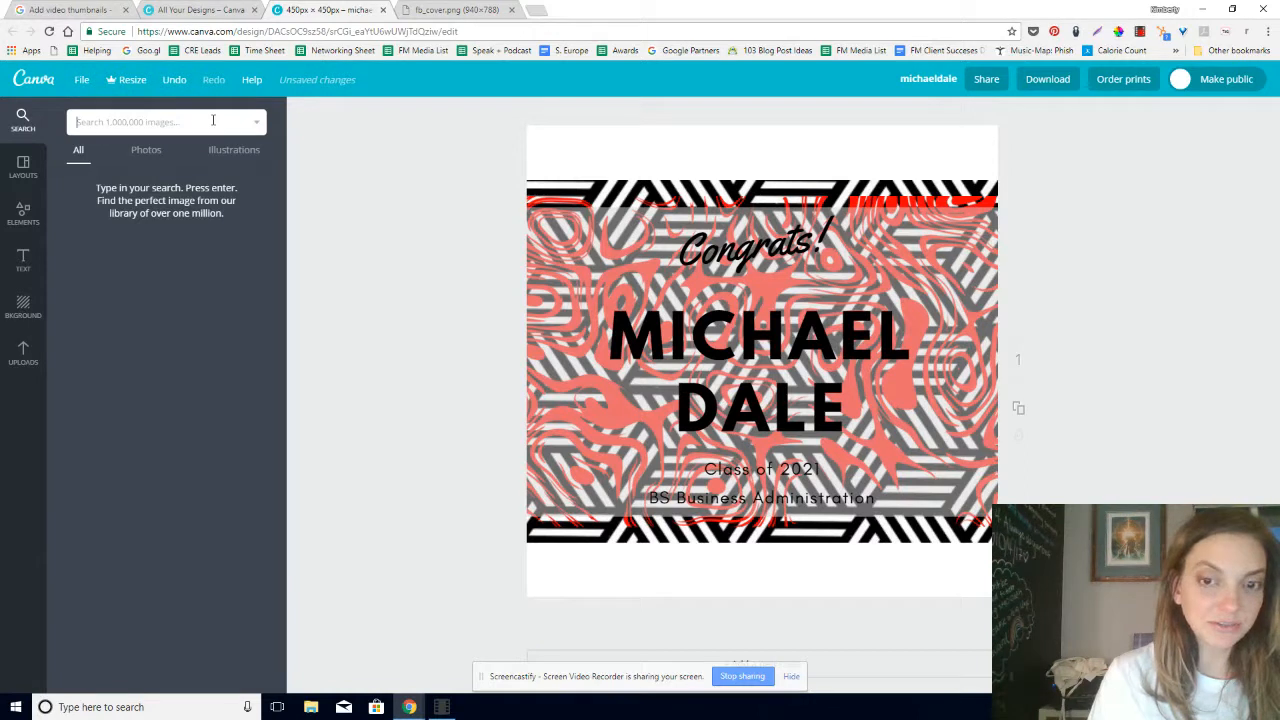
pyautogui.write('ferns')
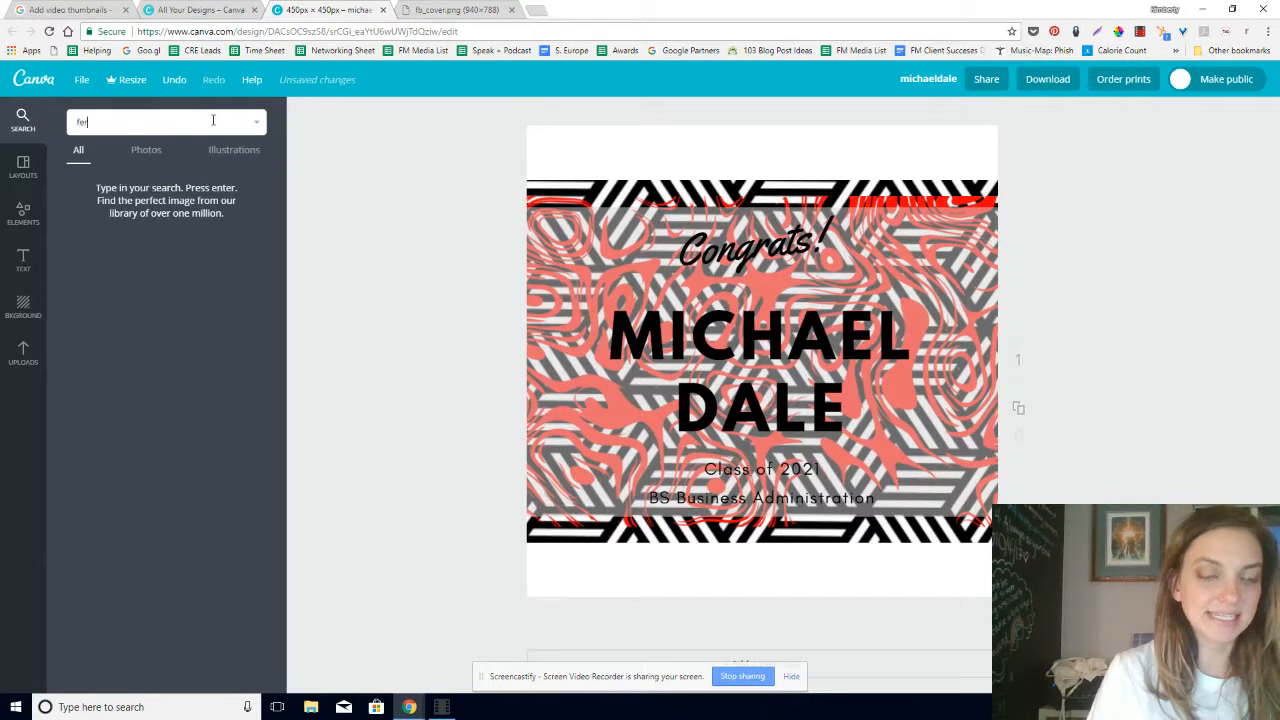
pyautogui.press('Return')
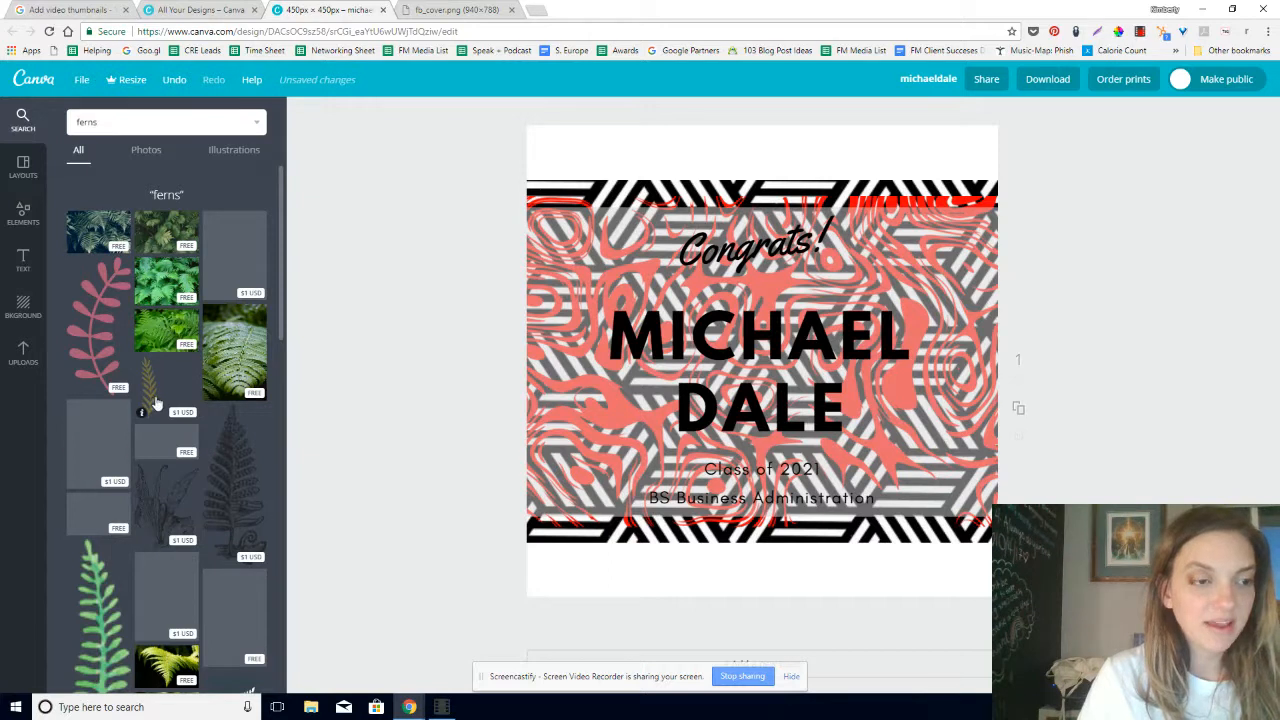
pyautogui.moveTo(88, 318); pyautogui.dragTo(598, 540)
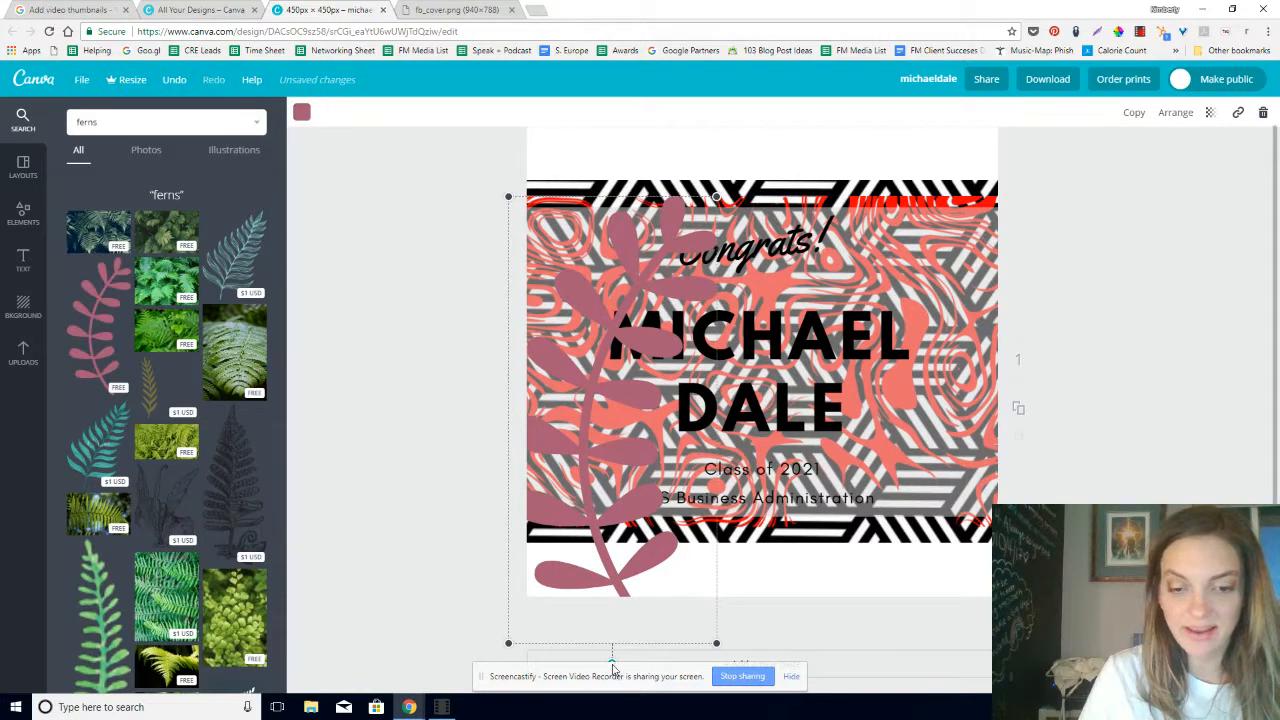
# - Rotate the branch diagonally and move it so it is partly cropped by the canvas's lower-left corner
pyautogui.moveTo(634, 660); pyautogui.dragTo(794, 584)
pyautogui.moveTo(609, 449); pyautogui.dragTo(614, 603)
pyautogui.moveTo(520, 381); pyautogui.dragTo(547, 452)
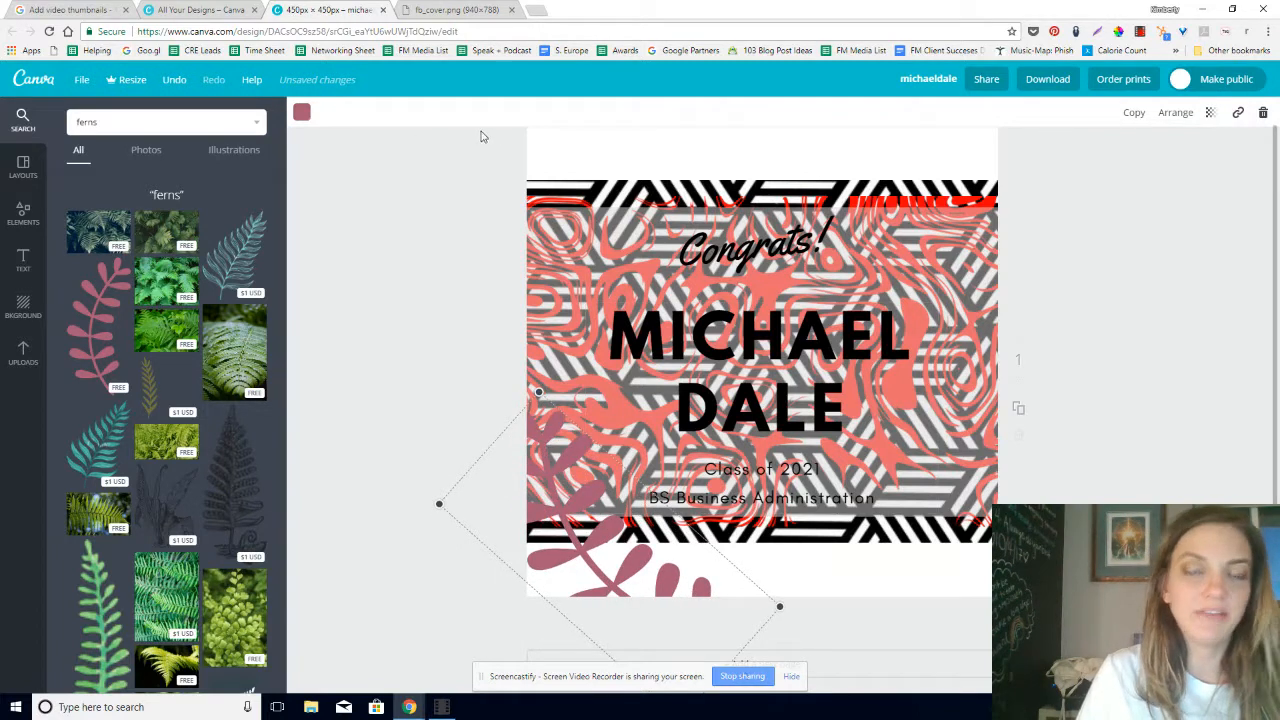
# - Try green on the leafy branch, then color it dark gray from the default palette
pyautogui.click(301, 112)
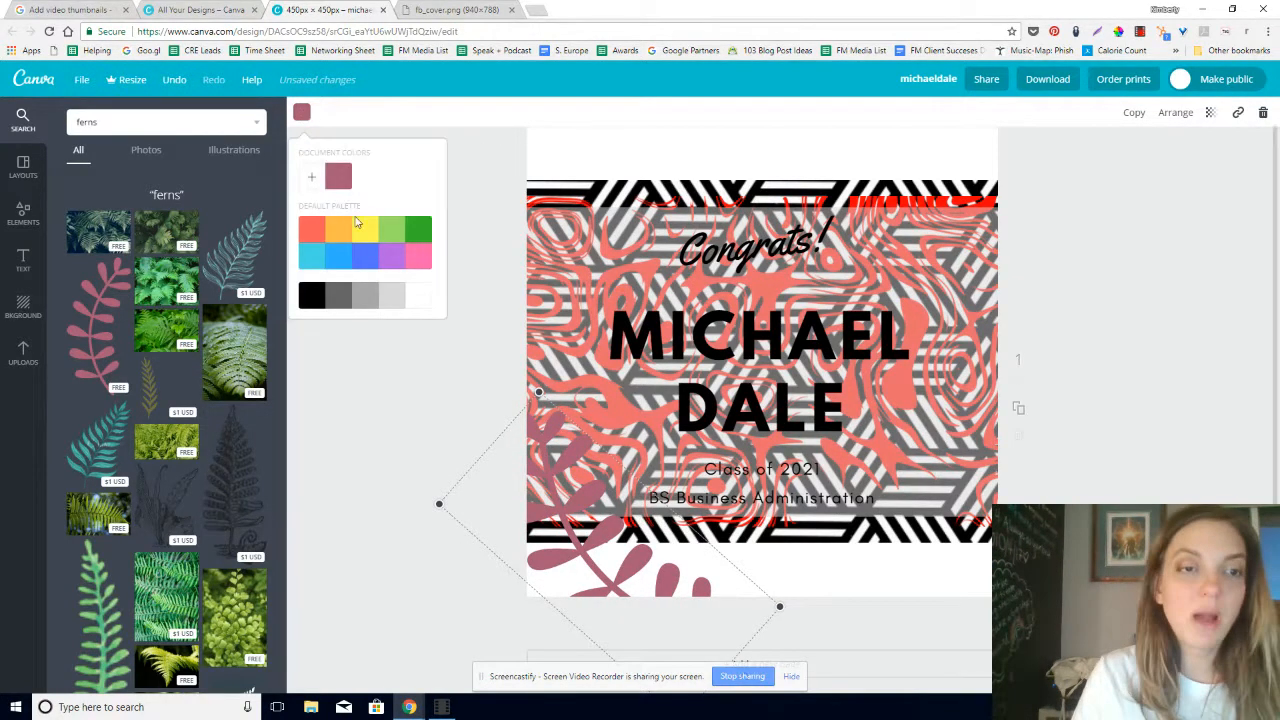
pyautogui.click(423, 236)
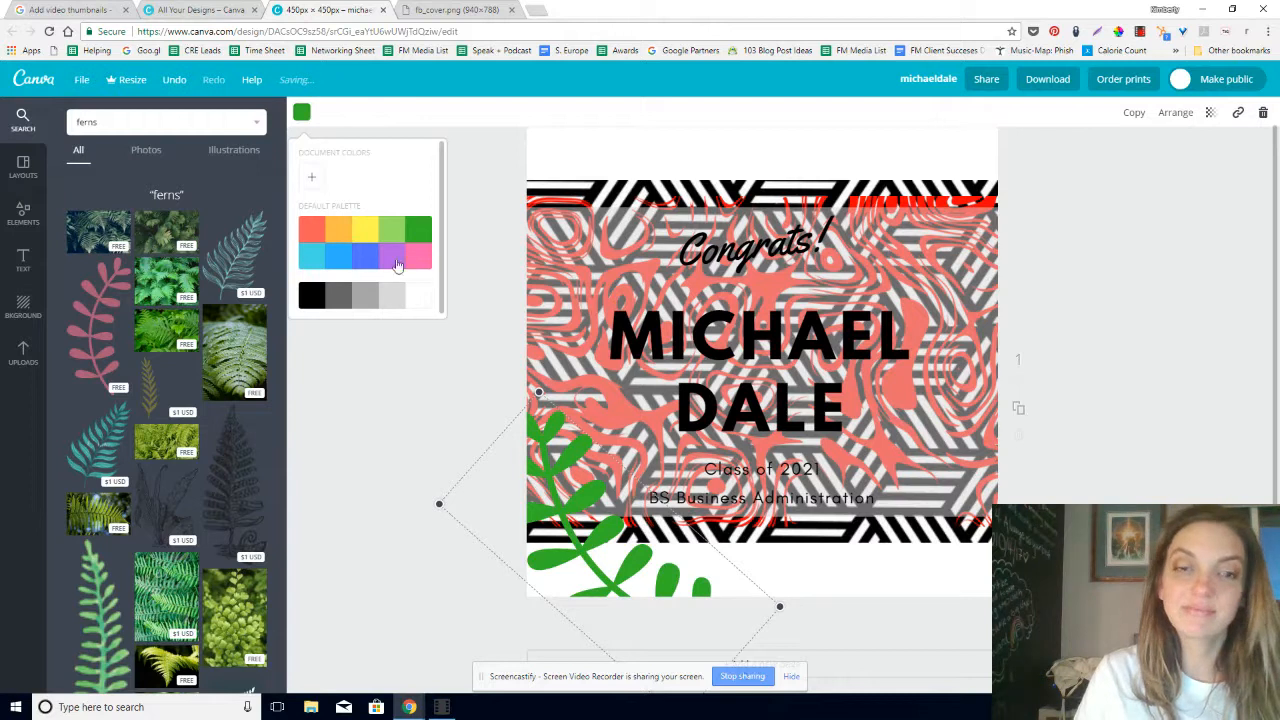
pyautogui.click(345, 298)
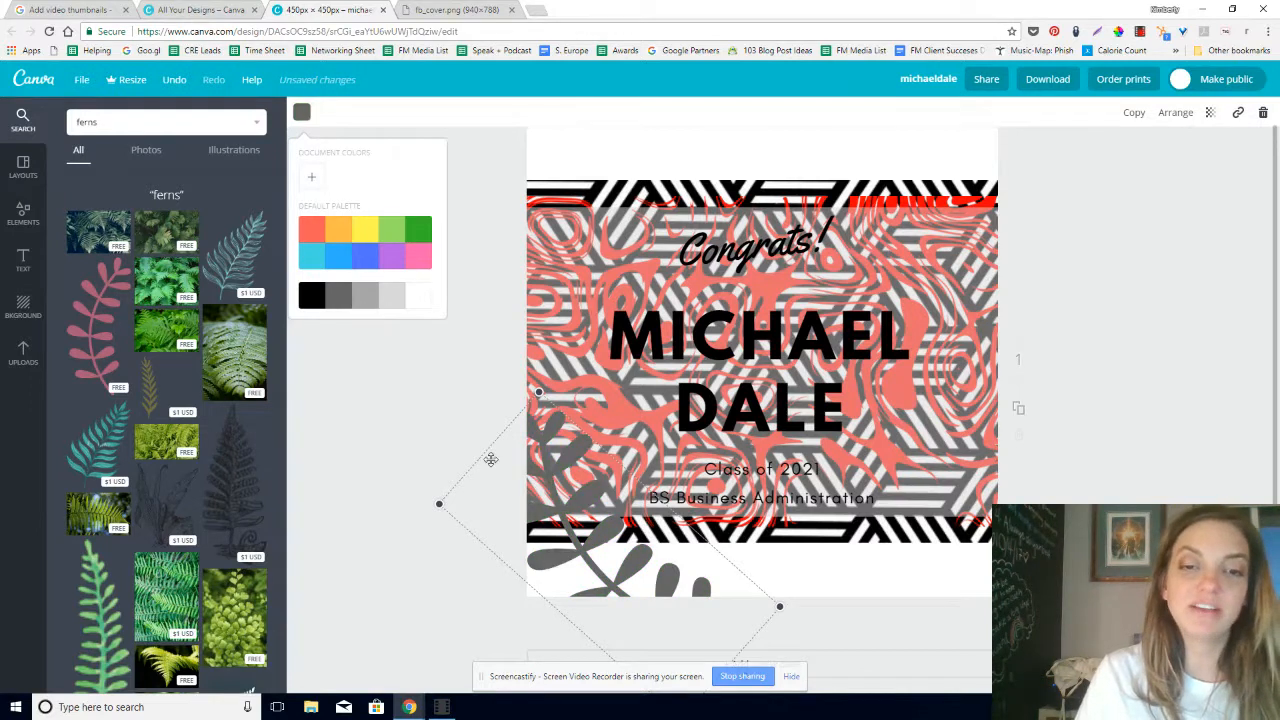
pyautogui.click(1008, 456)
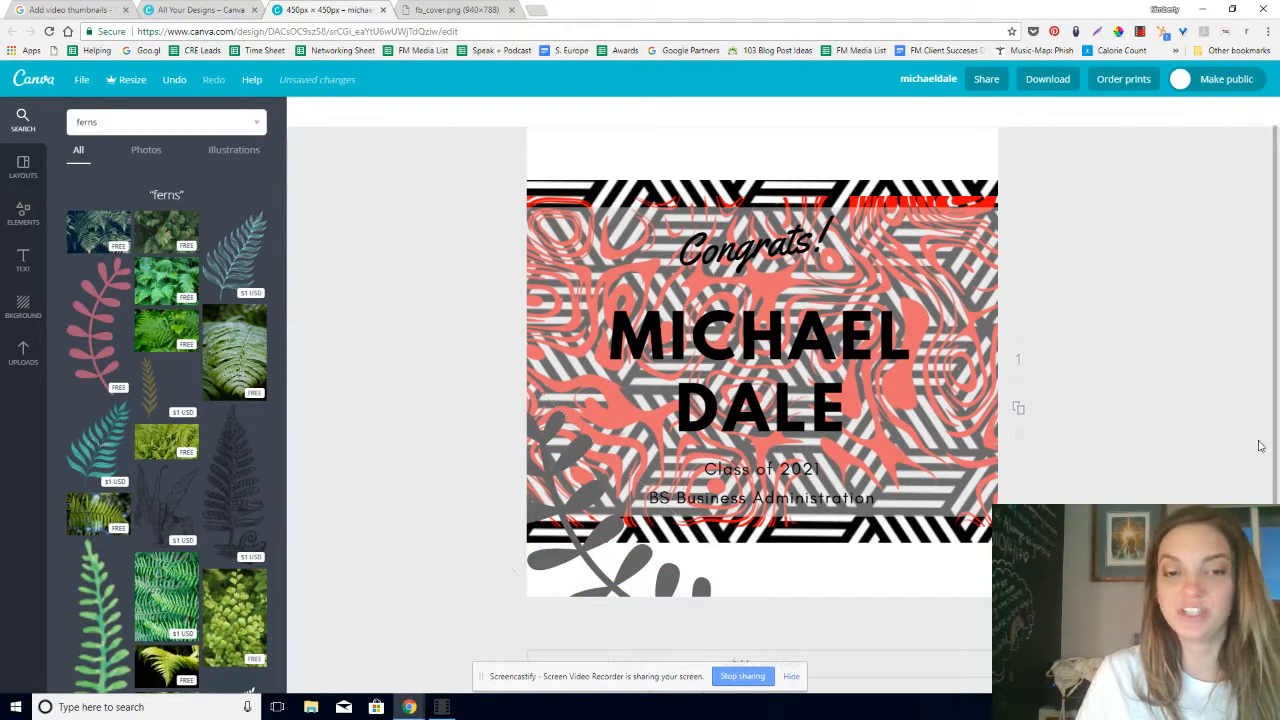
# - Browse the fern results, narrow them to illustrations, and return to the text layouts
pyautogui.scroll(-4, 227, 478)
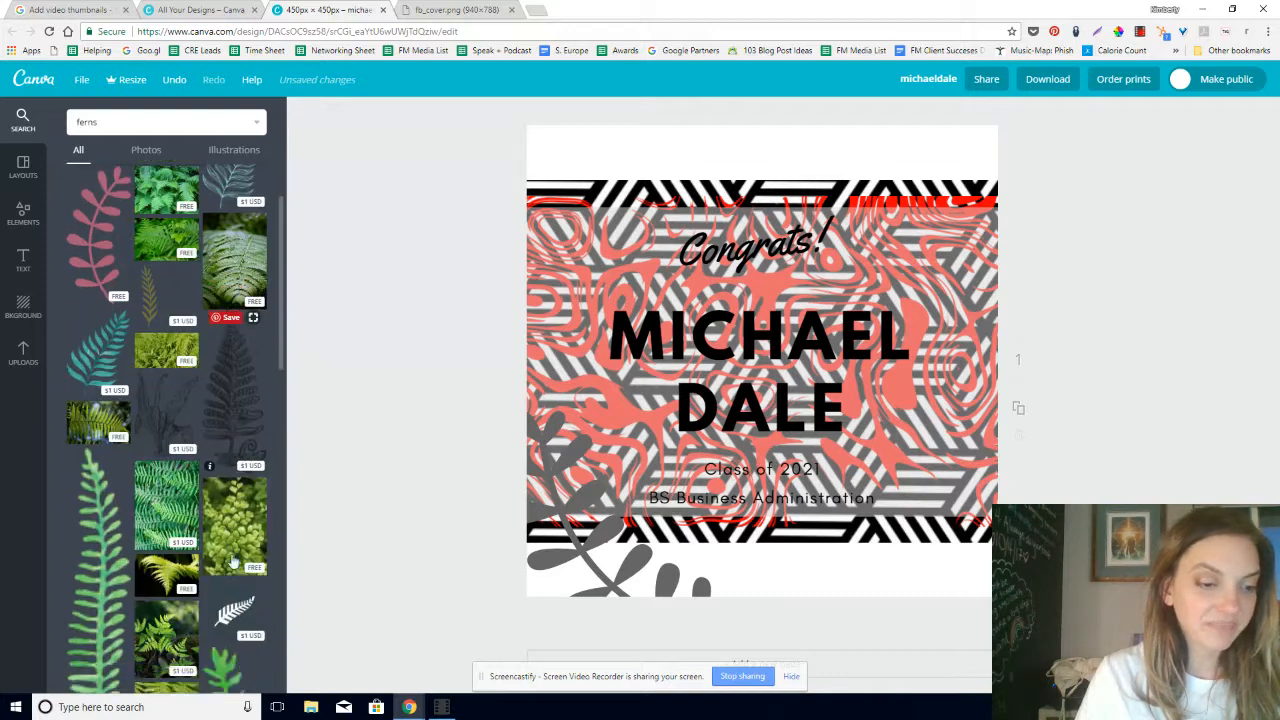
pyautogui.click(77, 124)
pyautogui.click(234, 150)
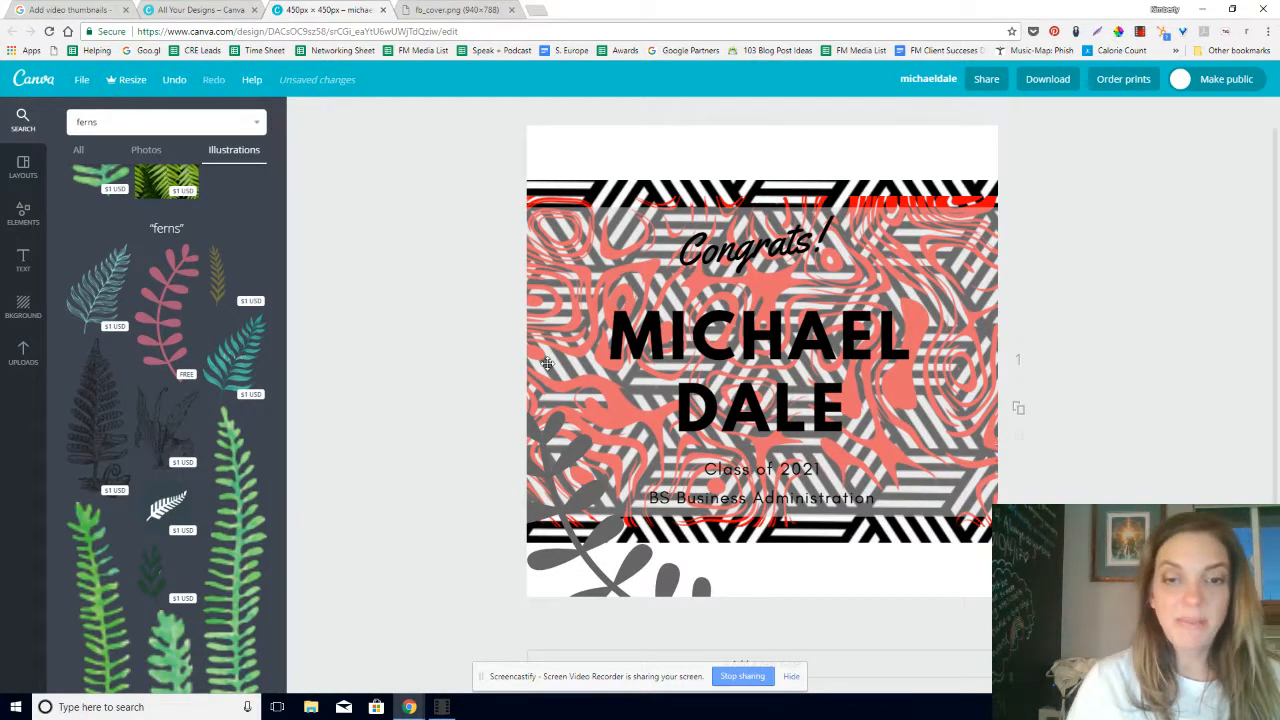
pyautogui.click(28, 182)
pyautogui.click(28, 270)
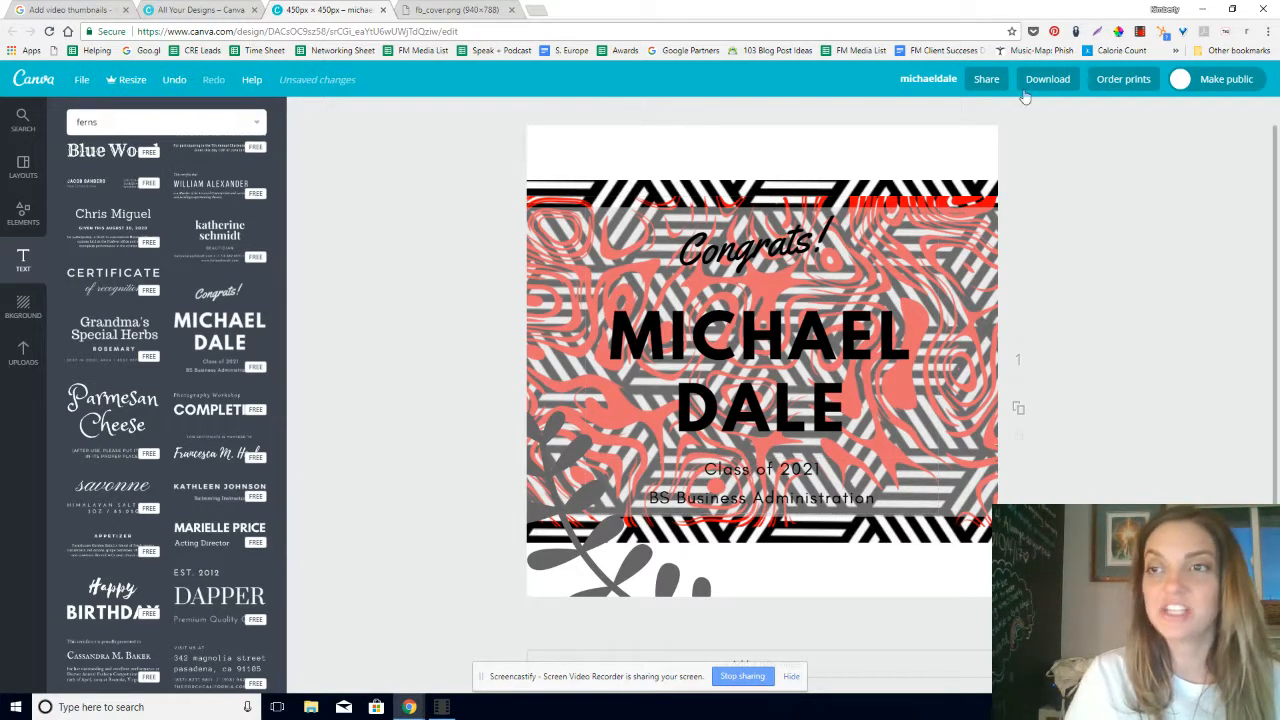
# - Review the file types offered for downloading the design and close the options without downloading
pyautogui.click(1060, 80)
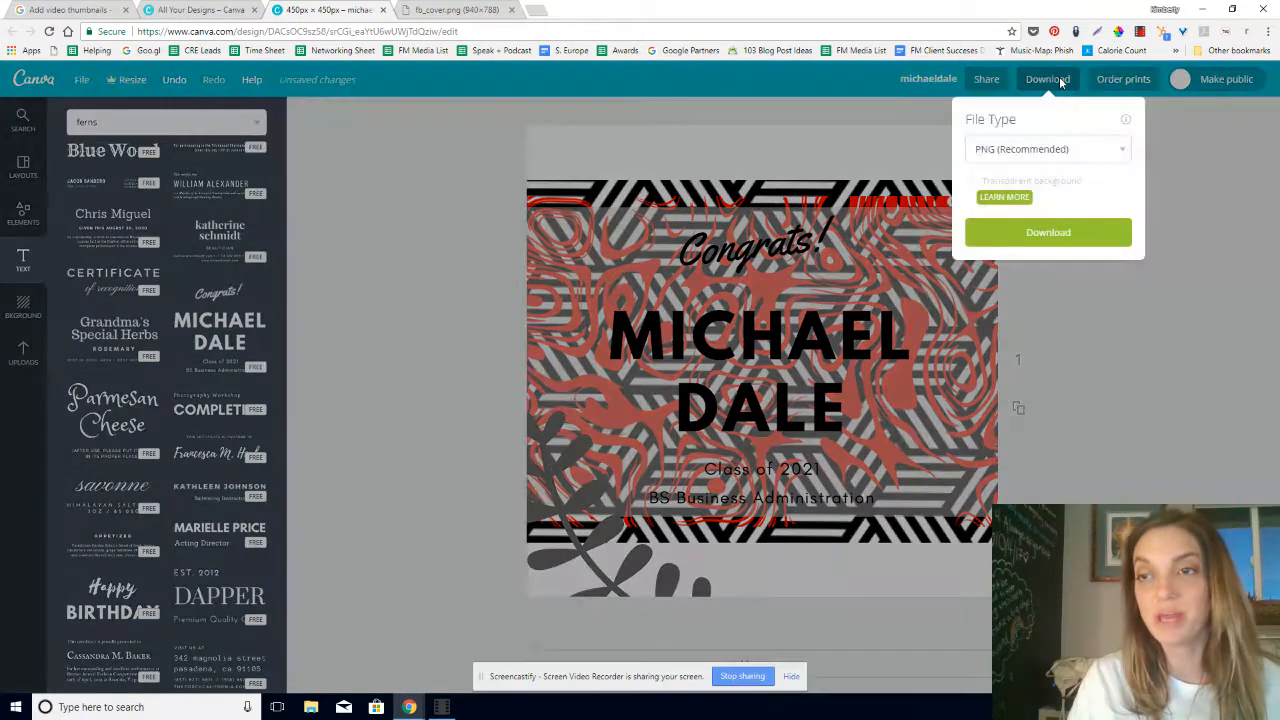
pyautogui.click(1093, 150)
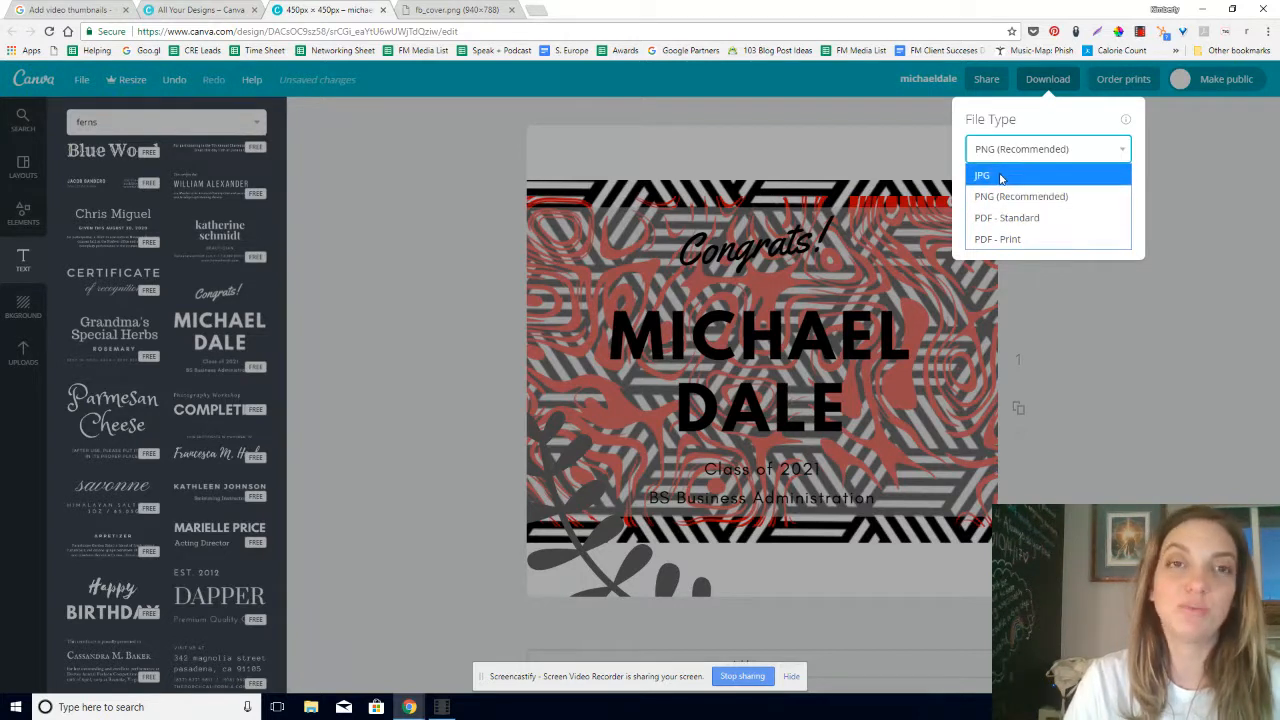
pyautogui.click(1182, 351)
pyautogui.click(1182, 351)
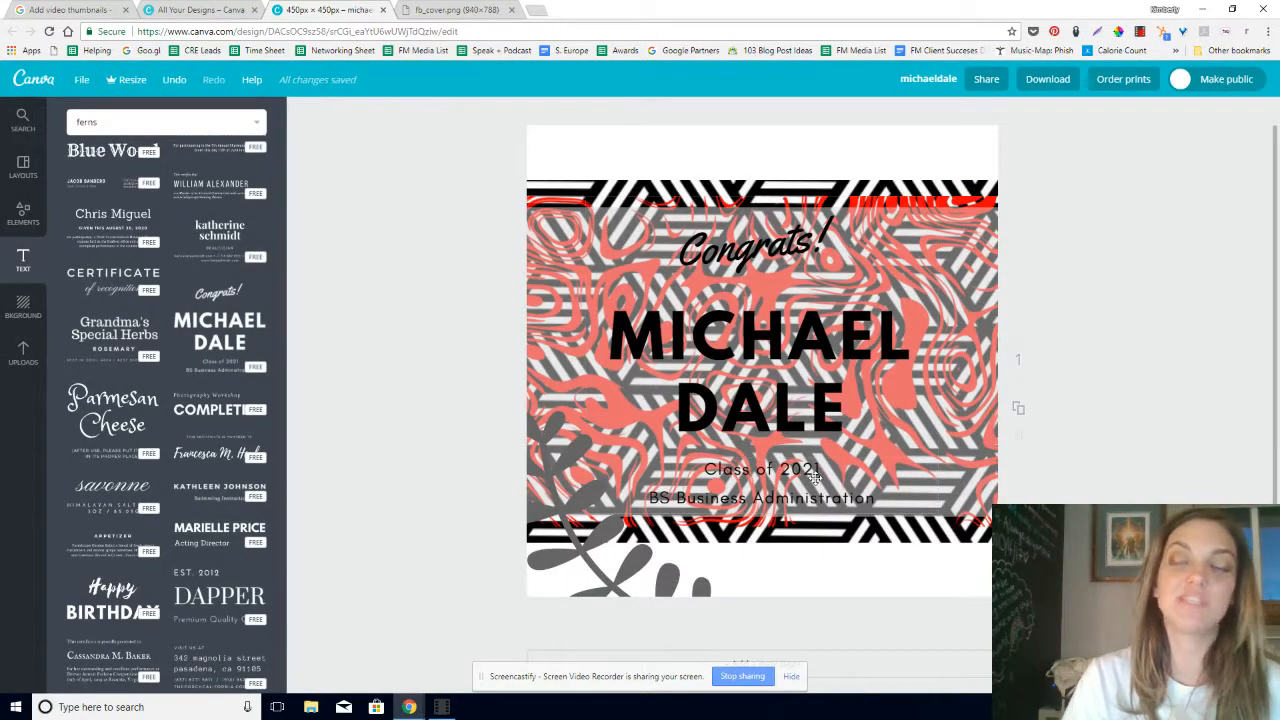